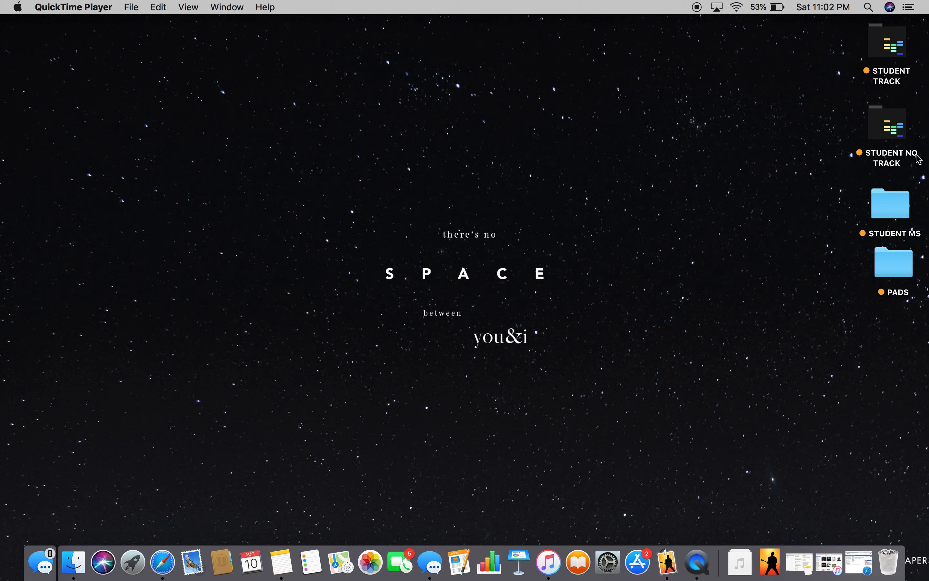
Step: Open the LIFELINE student template Live set from the STUDENT NO TRACK folder on the desktop
double_click(887, 123)
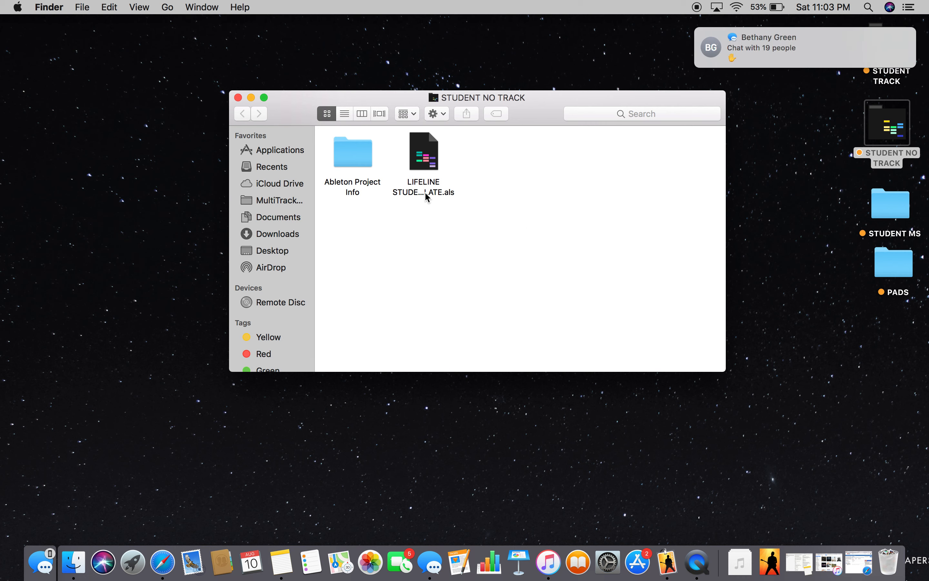
double_click(425, 149)
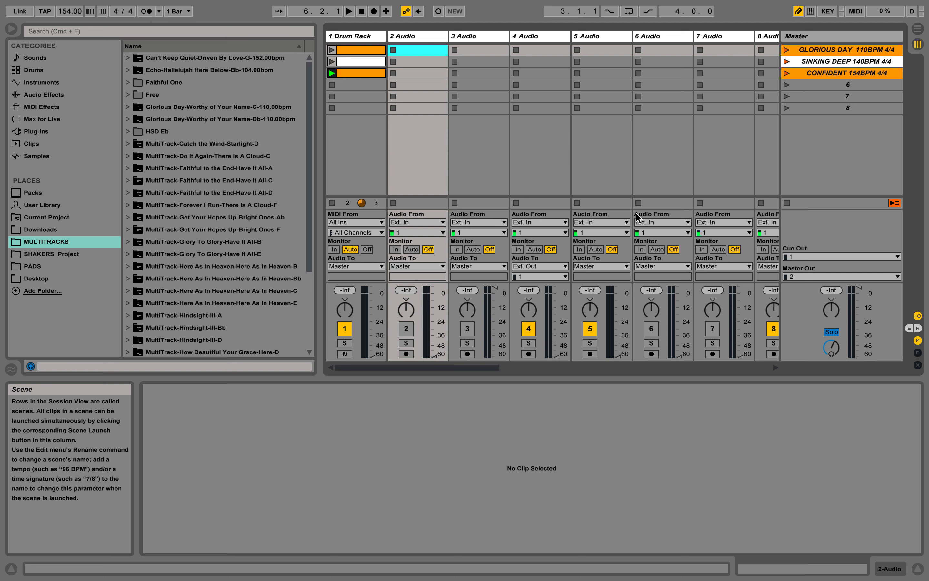
Step: Switch to Safari and open the frequently visited SongSelect by CCLI site in a new tab
mouse_move(132, 576)
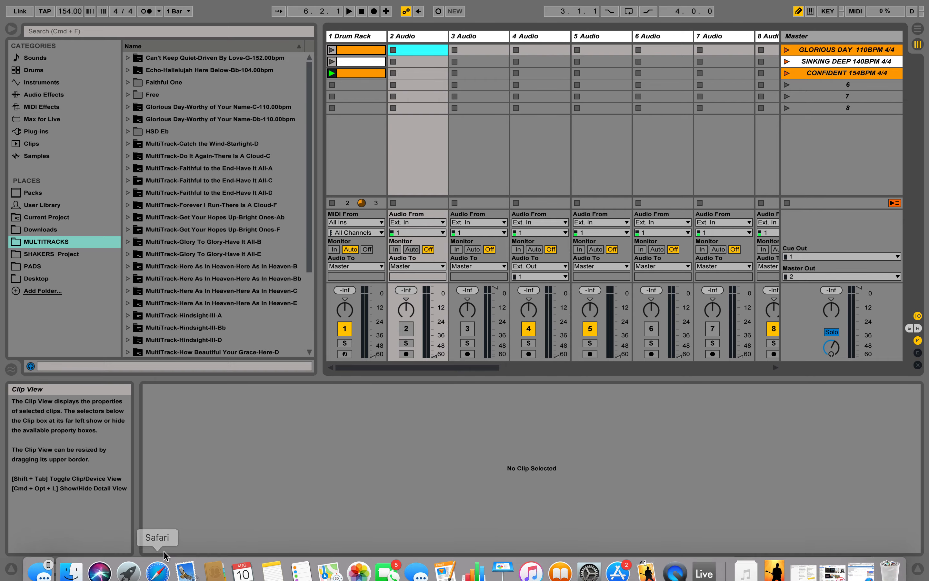
left_click(158, 562)
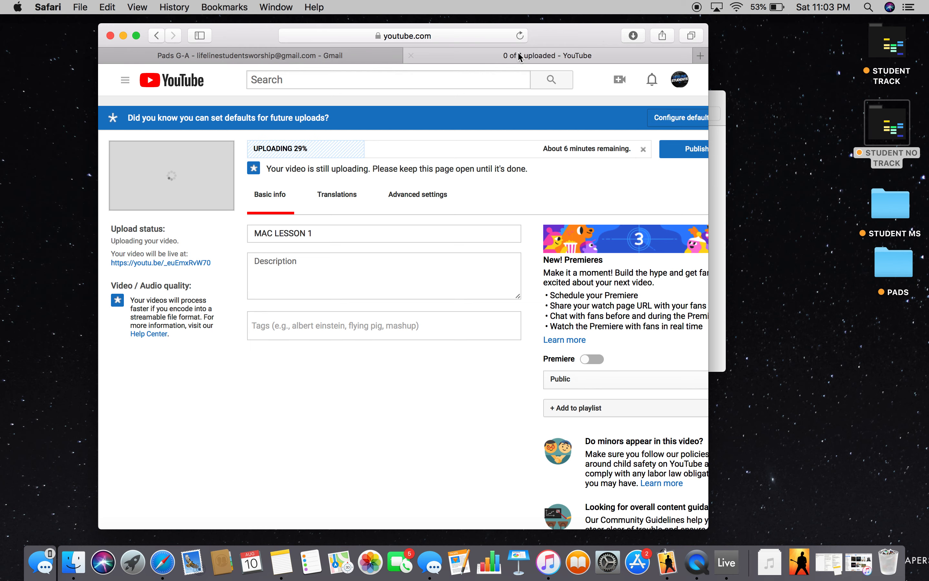
left_click(313, 56)
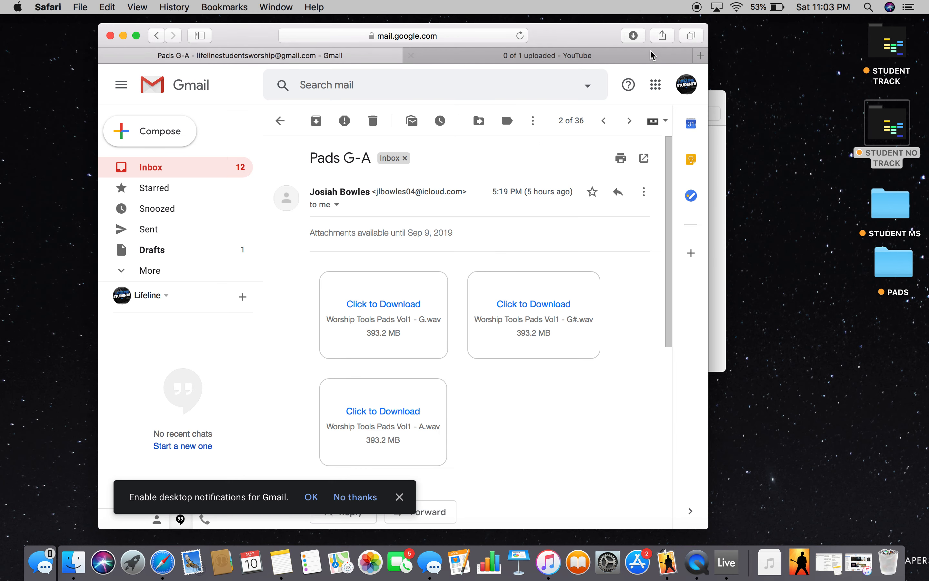
left_click(690, 36)
left_click(600, 115)
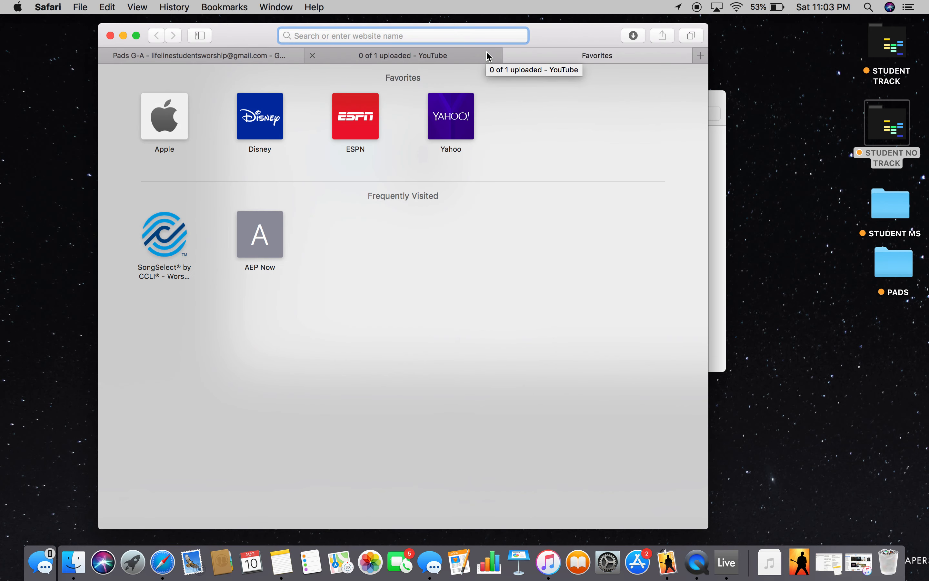
left_click(161, 242)
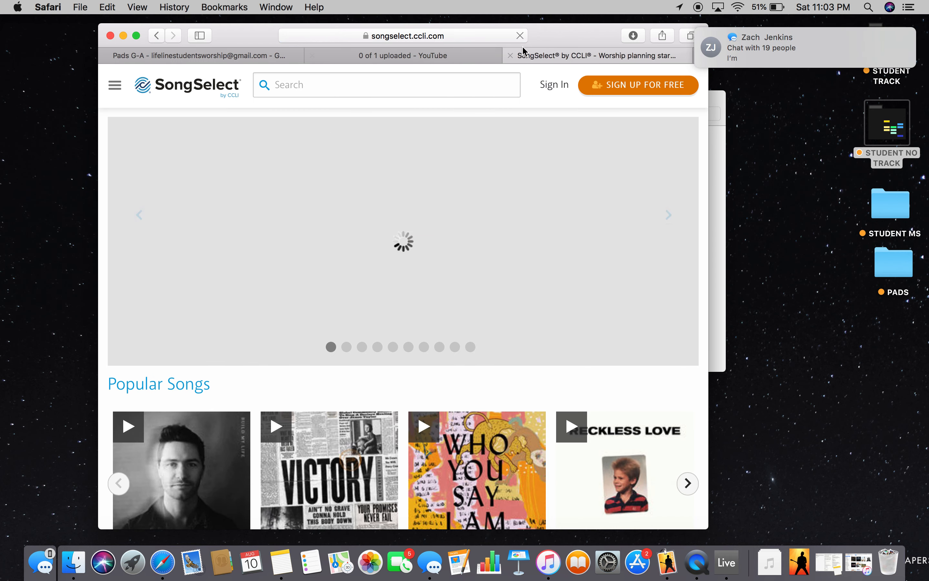
Step: Sign in to the CCLI profile with the saved account e-mail and password
left_click(552, 85)
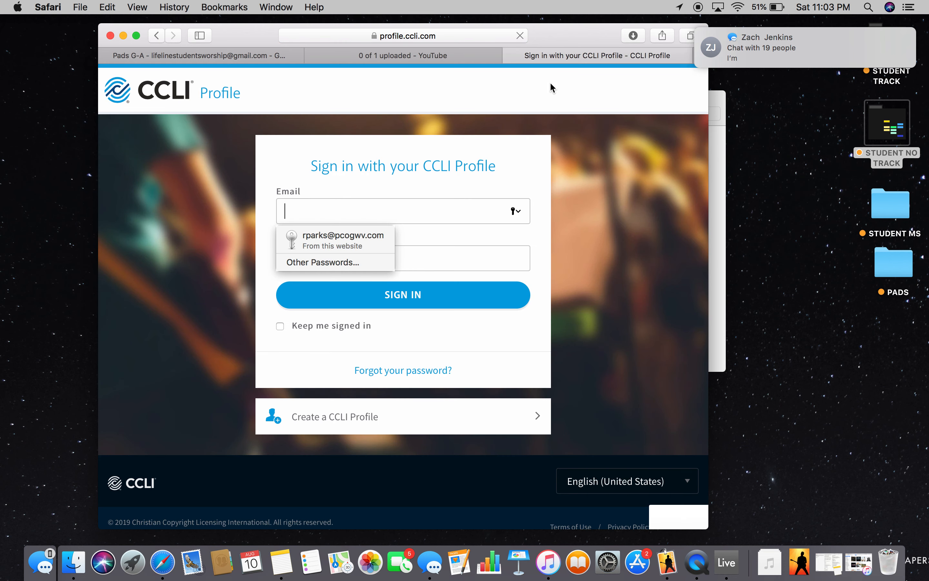
left_click(335, 239)
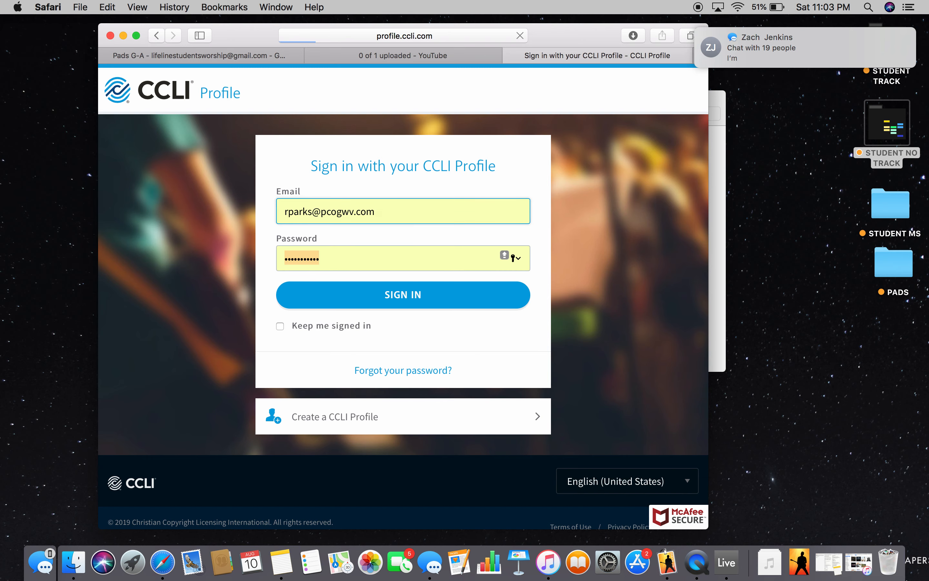
left_click(331, 295)
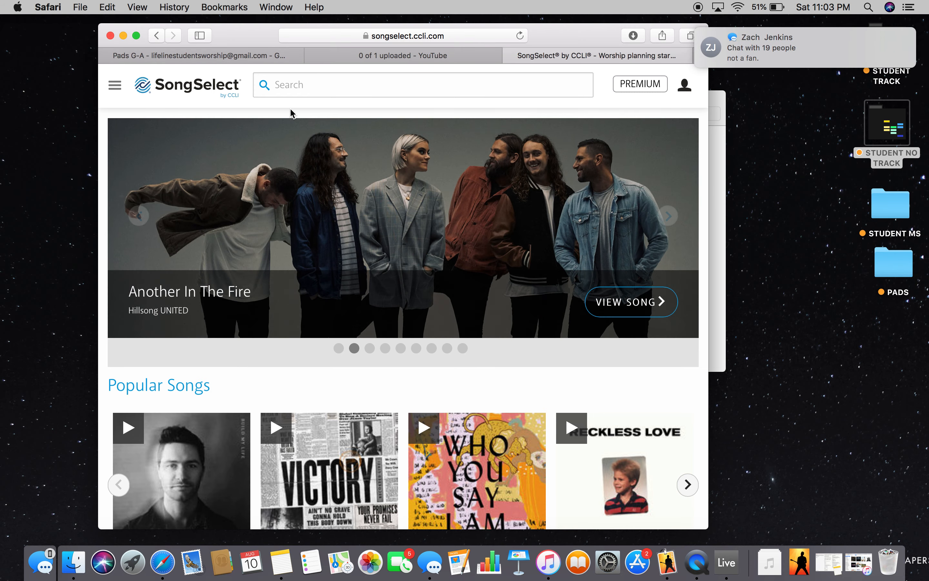
Step: Switch to Ableton Live and try to rename the GLORIOUS DAY scene to YOU CAME
left_click(123, 35)
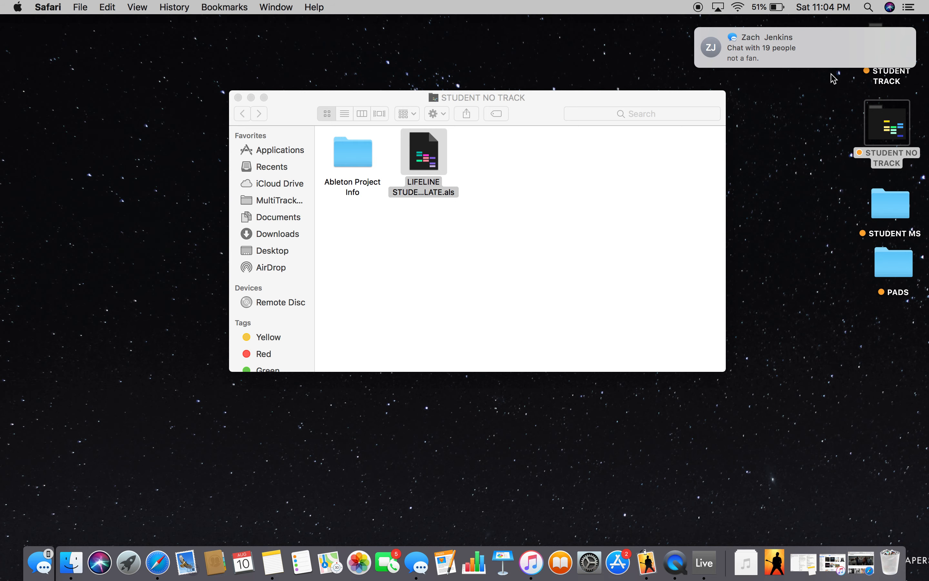
left_click(707, 571)
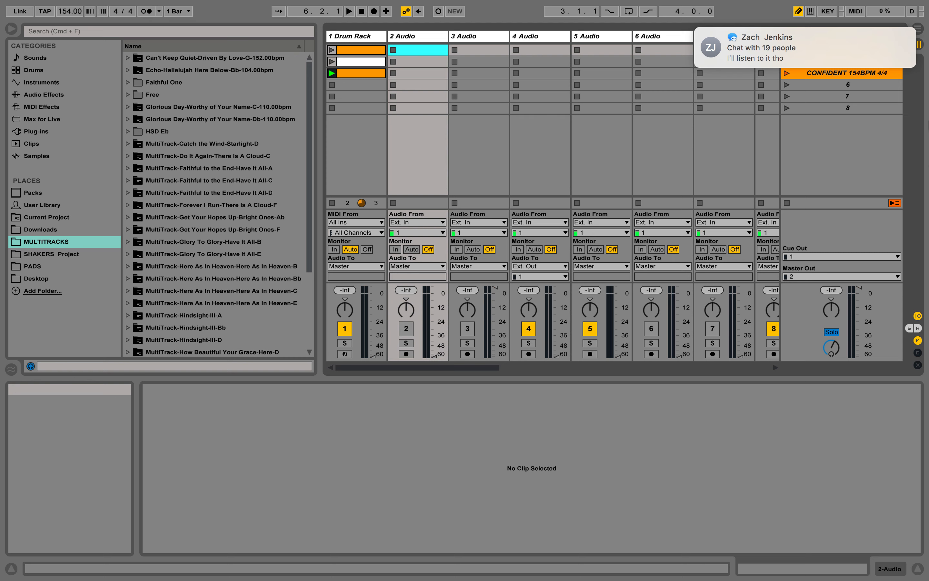
mouse_move(862, 50)
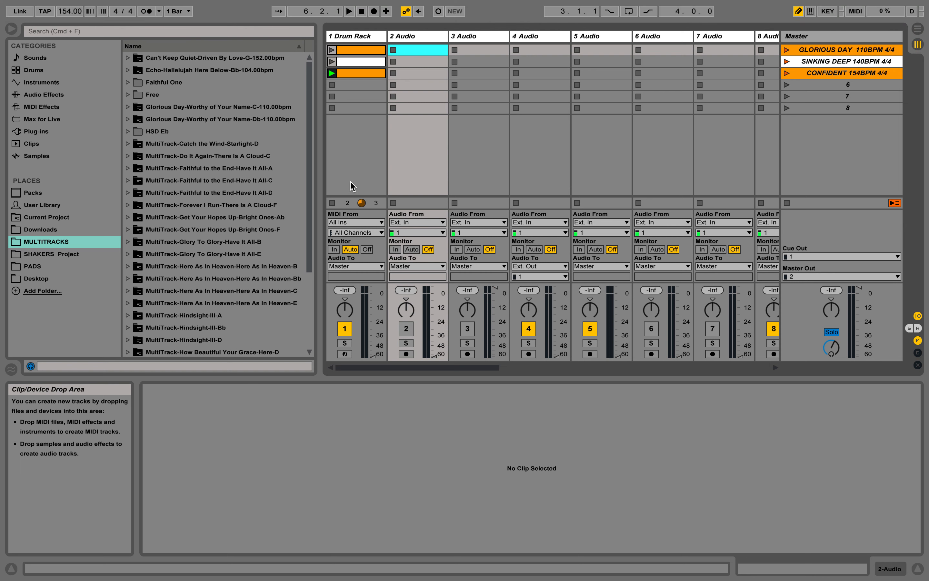
left_click(830, 53)
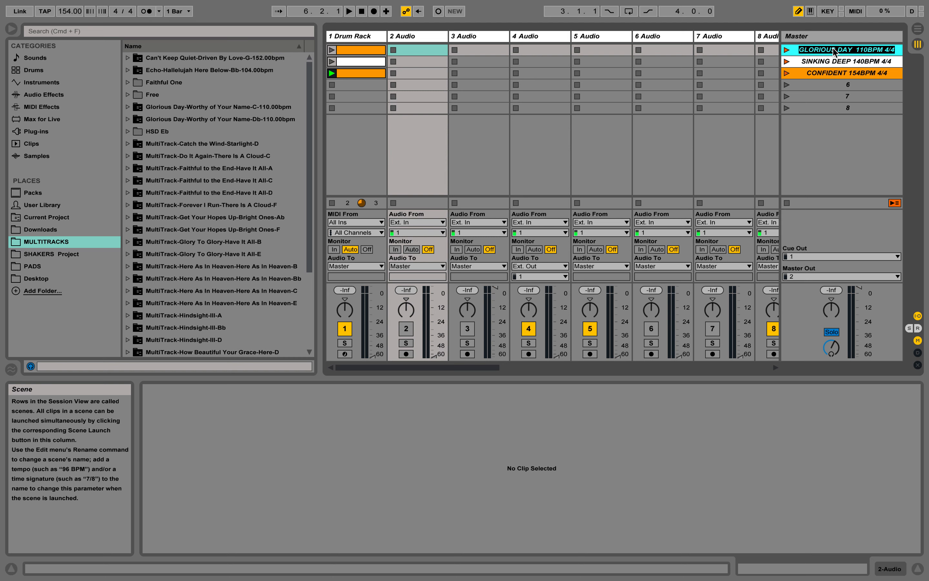
type("YO")
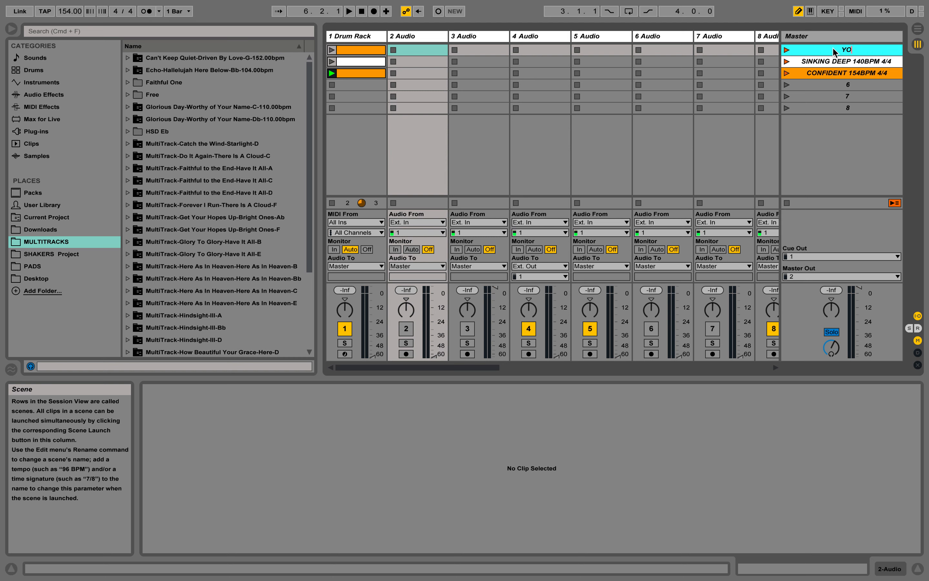
type("U CAME")
key("BackSpace")
Step: Switch to Safari, search SongSelect for YOU CAME and view the chord sheet of You Came (Lazarus) for its tempo and time signature
mouse_move(114, 578)
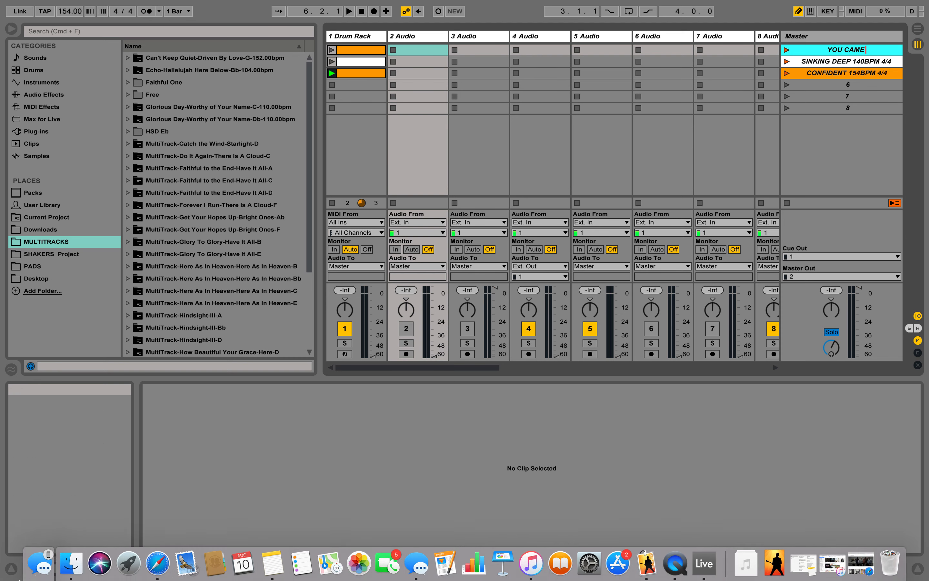
left_click(160, 569)
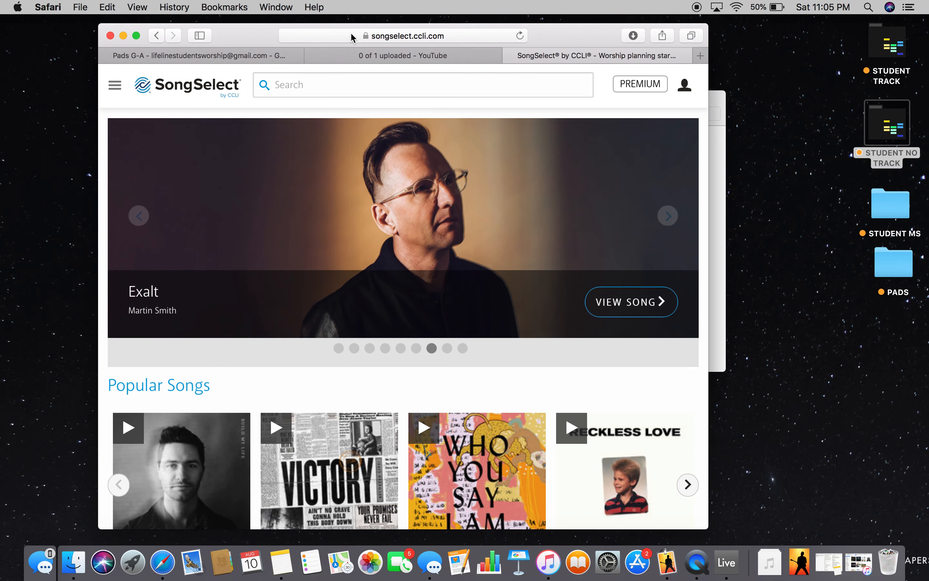
left_click(327, 89)
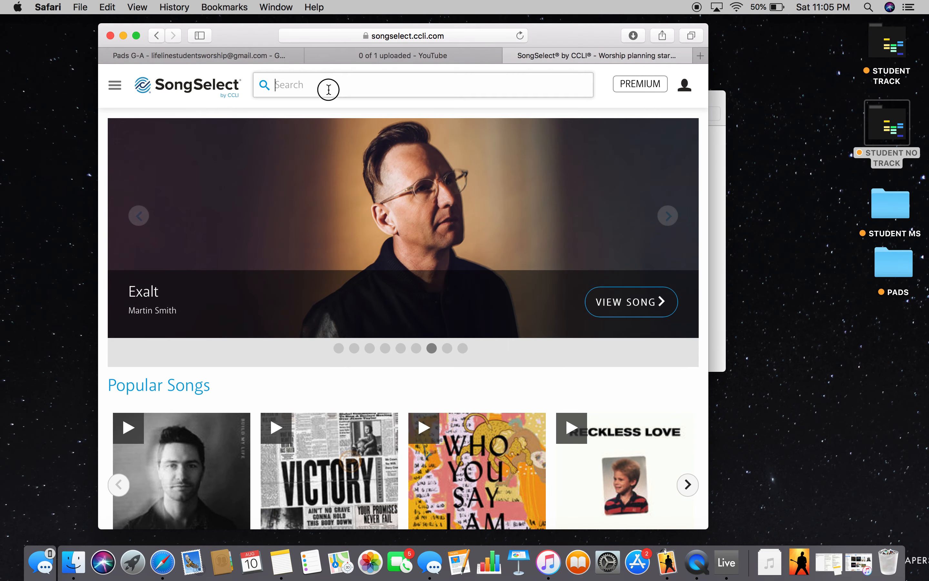
type("YOU CAME")
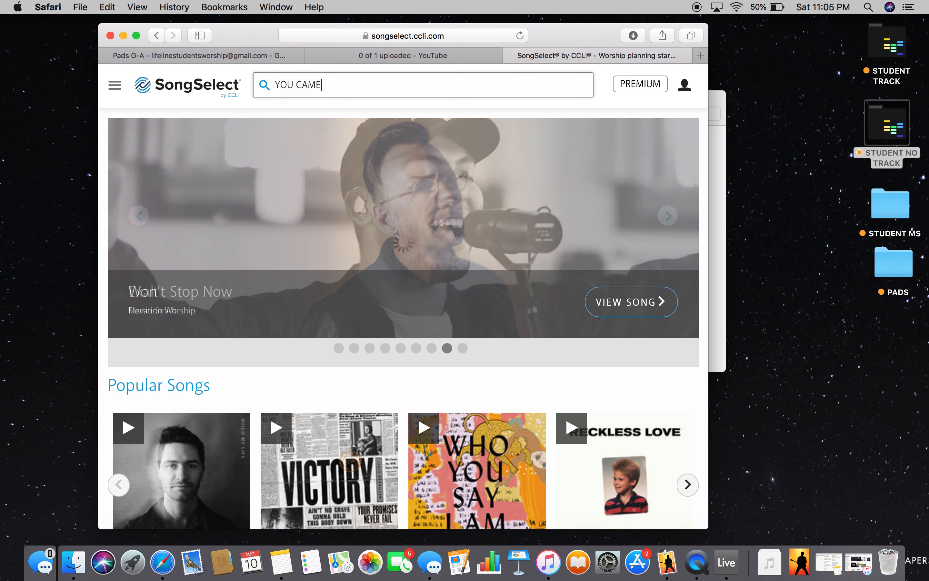
key("Return")
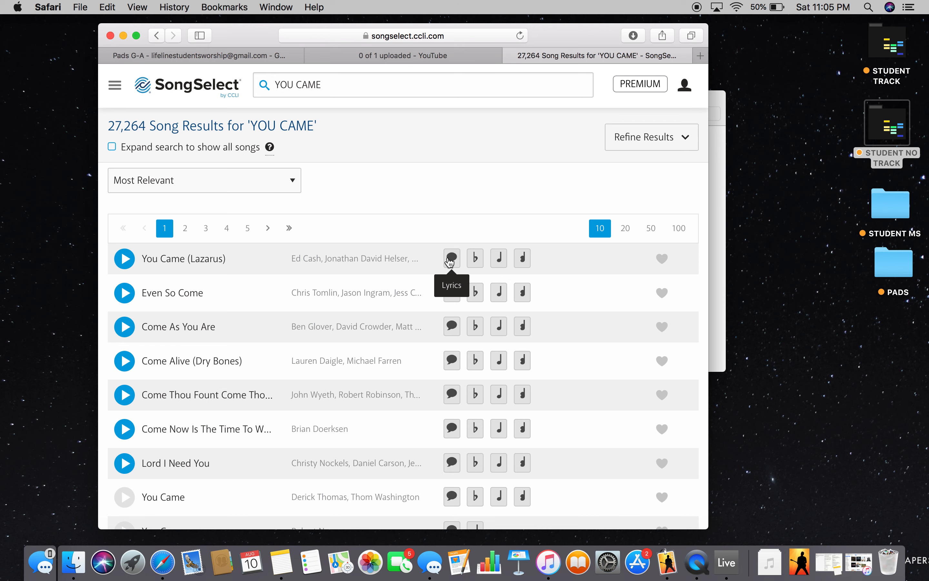
left_click(476, 261)
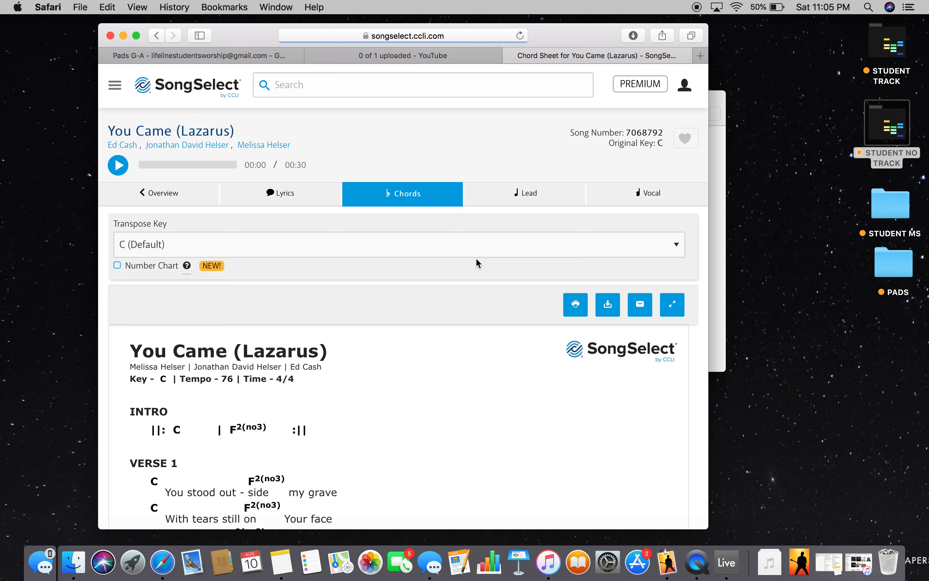
scroll(509, 373, "down", 3)
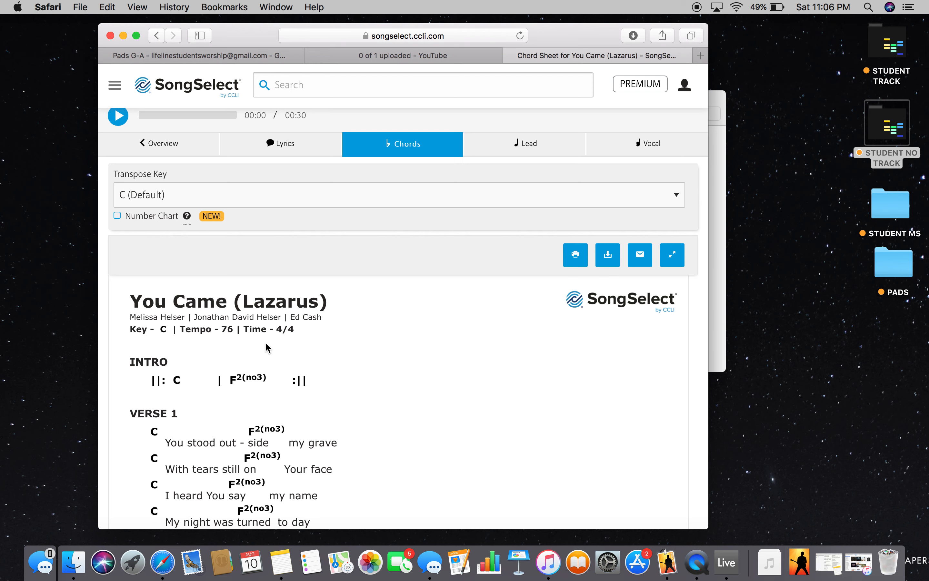
Step: Return to Ableton Live and rename the GLORIOUS DAY scene to YOU CAME 152BPM 4/4
left_click(123, 36)
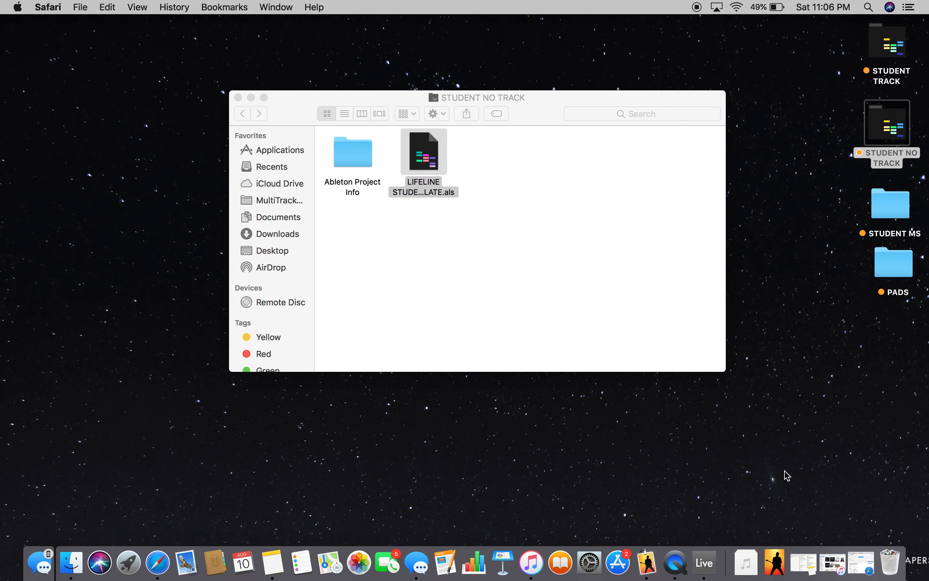
left_click(705, 564)
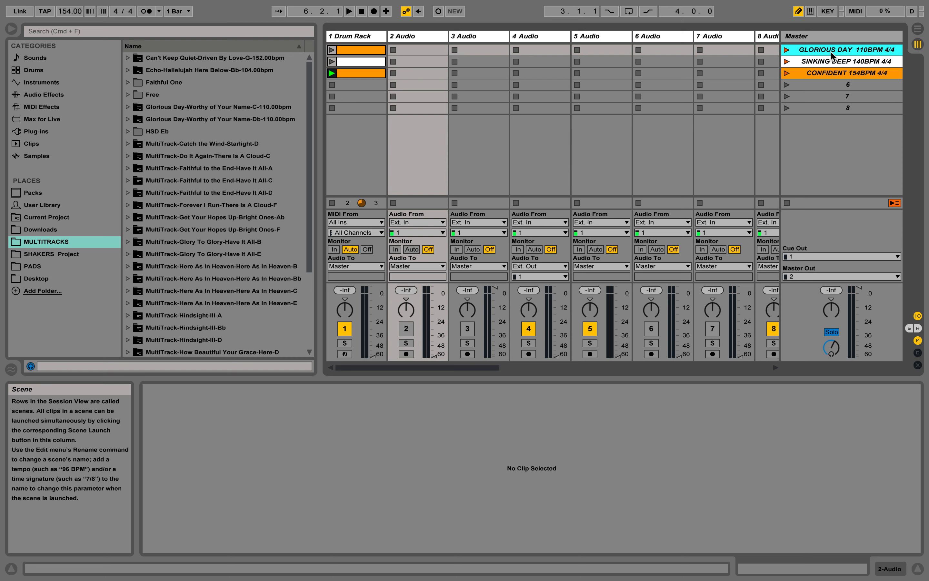
key("super+r")
type("YOU CAEM")
key("BackSpace")
key("BackSpace")
type("ME 152BPM")
type("4/4")
Step: Rename the SINKING DEEP scene to ORPHAN SONG 140BPM 4/4
left_click(835, 64)
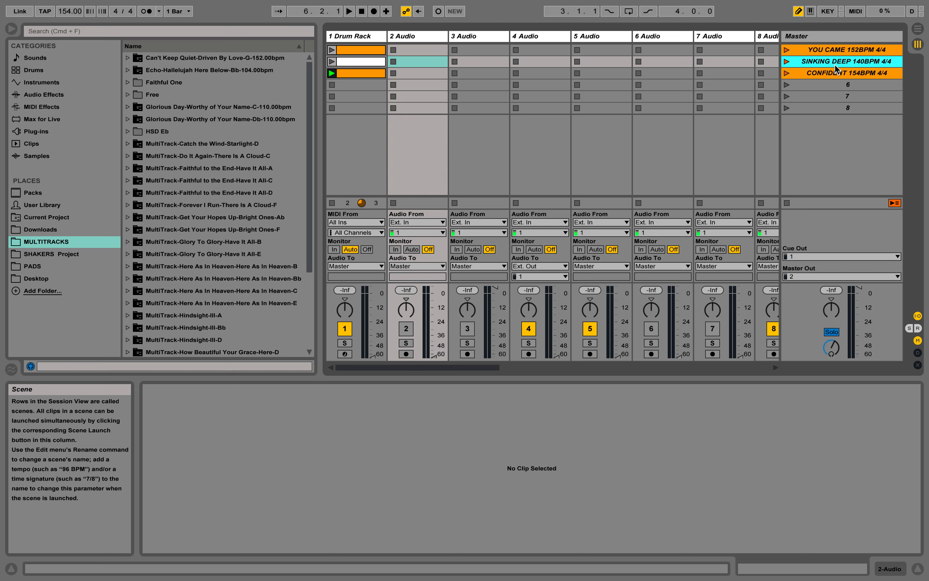
key("super+r")
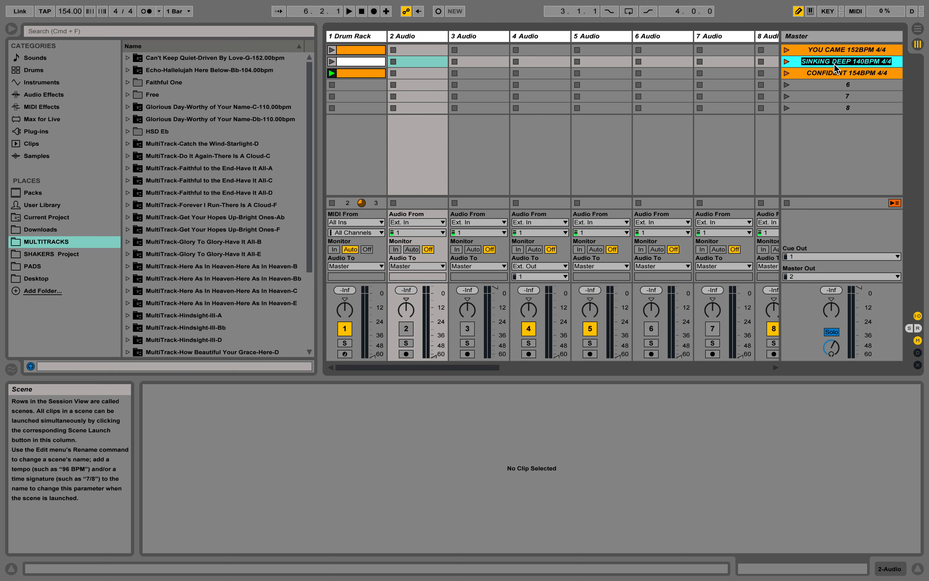
type("ORPHAN")
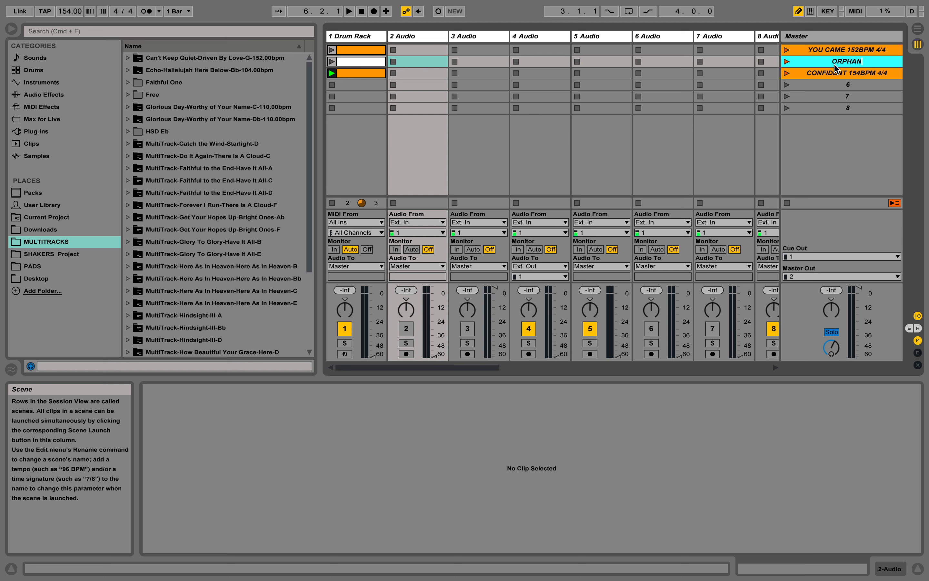
type(" SONG")
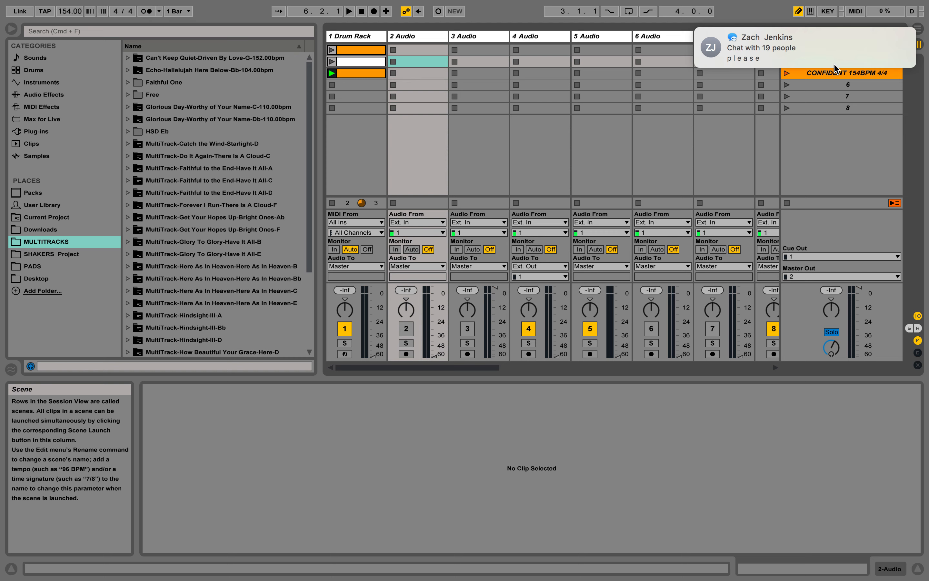
mouse_move(885, 48)
left_click(892, 38)
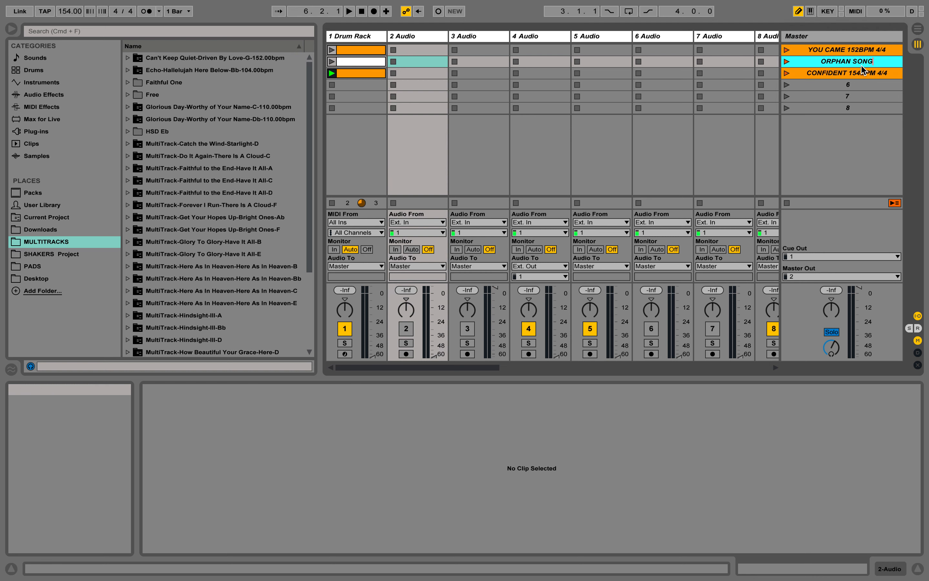
key("BackSpace")
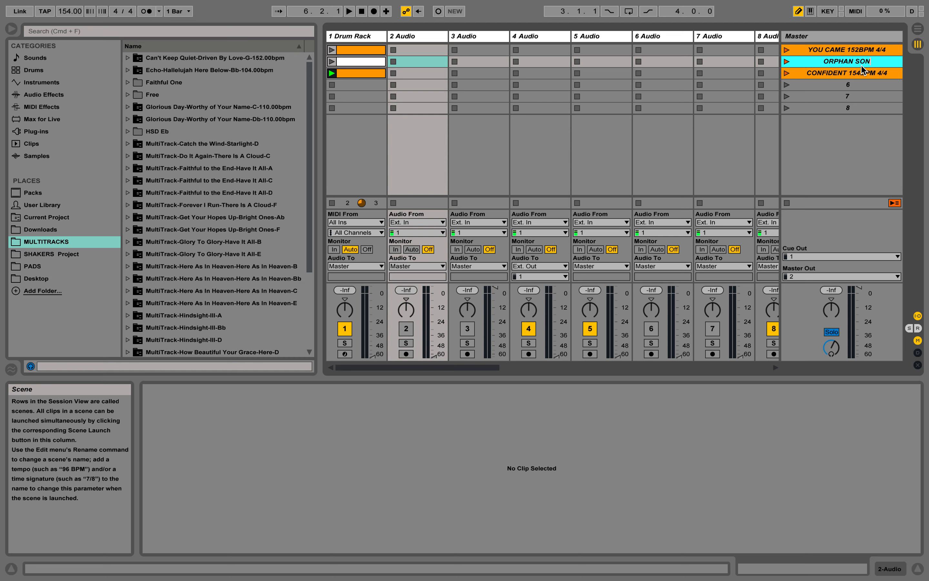
type("G 140BPM 4/4")
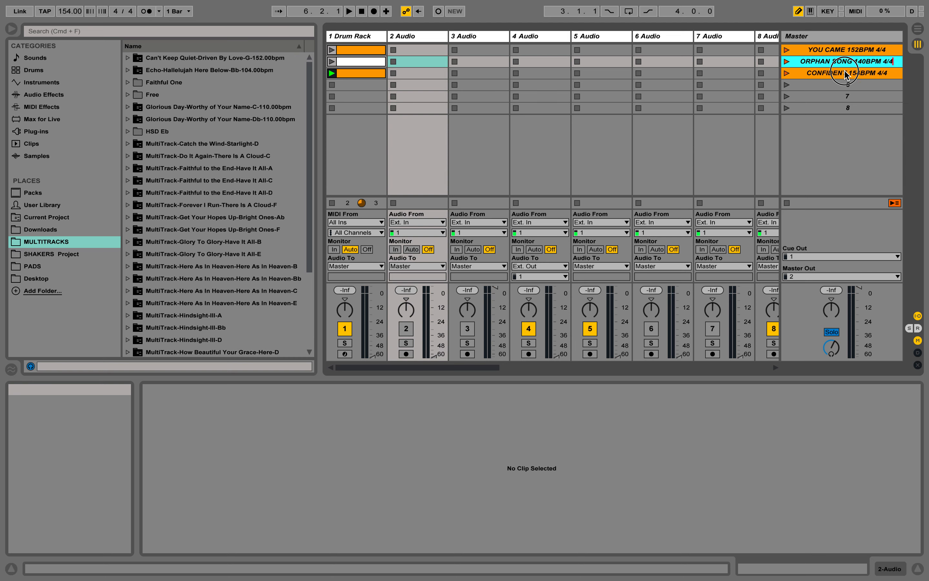
Step: Enter ANOTHER IN THE FIRE as the new name of the CONFIDENT scene
left_click(846, 73)
key("super+r")
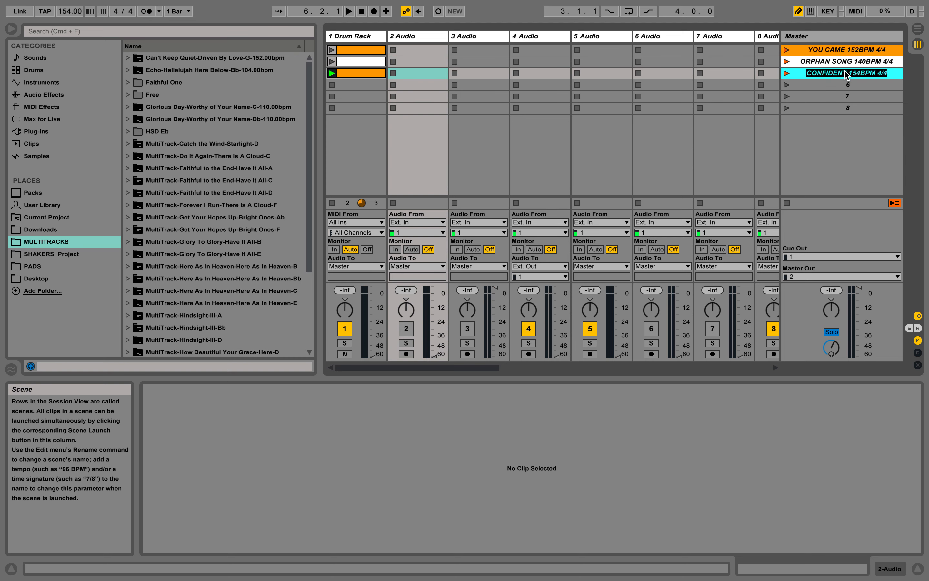
type("ANOTHER IN ")
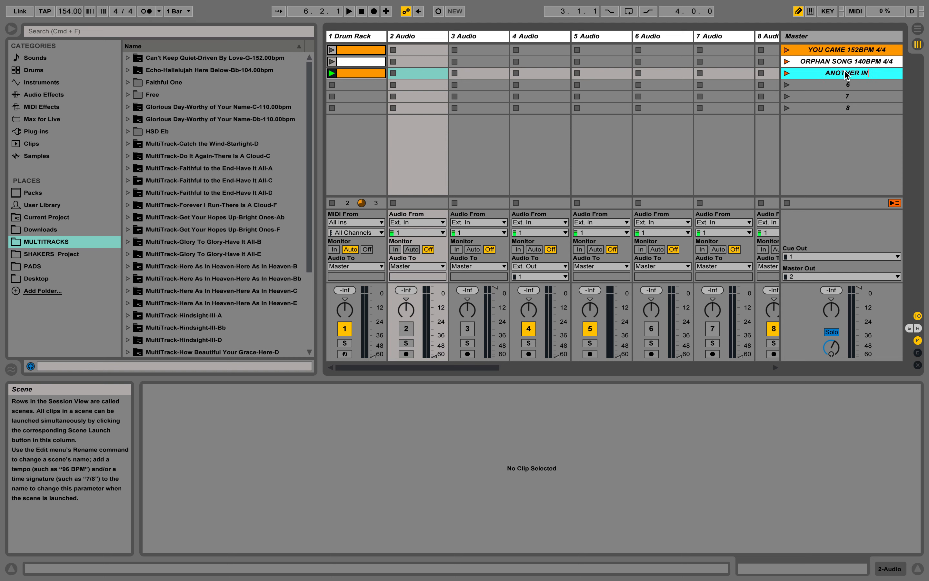
type("THE FIRE")
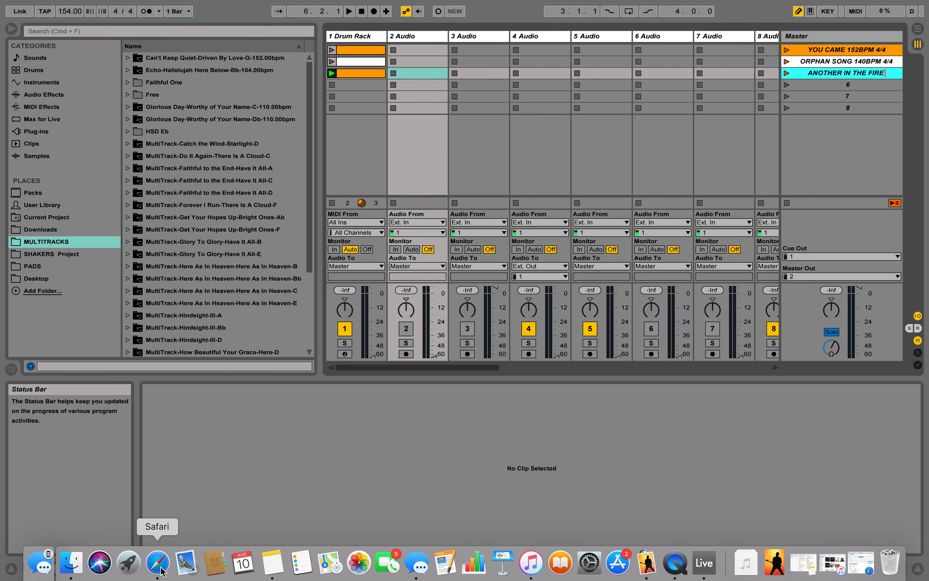
Step: Switch to Safari, search SongSelect for ANOTHER IN THE FIRE and view the chord sheet of Another In The Fire
left_click(161, 570)
left_click(290, 84)
type("AN")
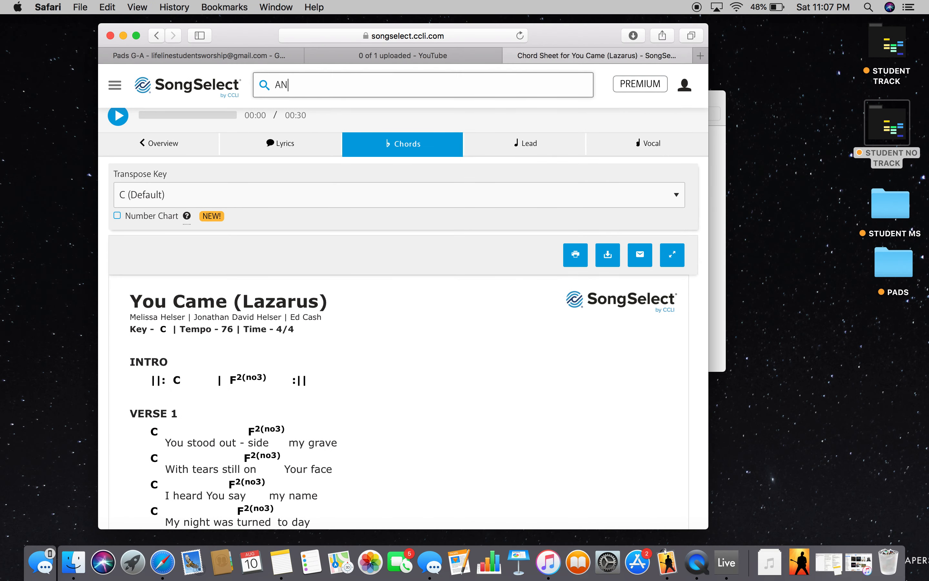
type("OTHER IN THE FIRE")
key("Return")
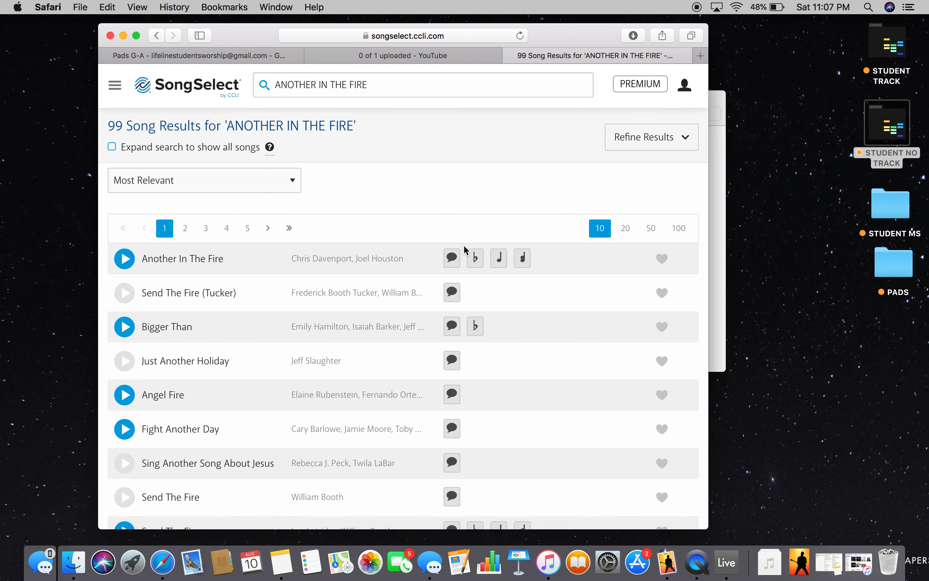
left_click(475, 258)
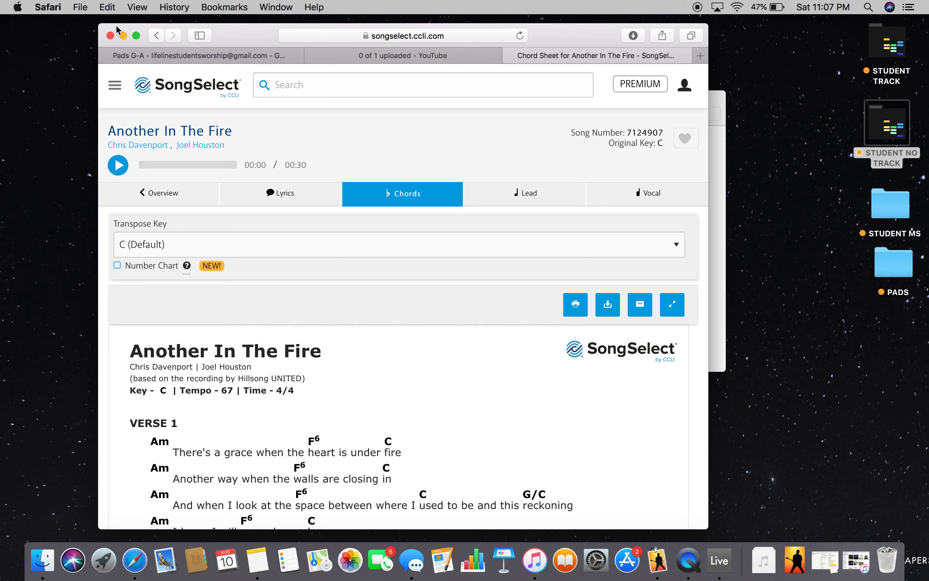
Step: Minimise Safari, return to Ableton Live and rename the CONFIDENT scene to ANOTHER IN THE FIRE 134BPM 4/4
left_click(123, 35)
left_click(695, 563)
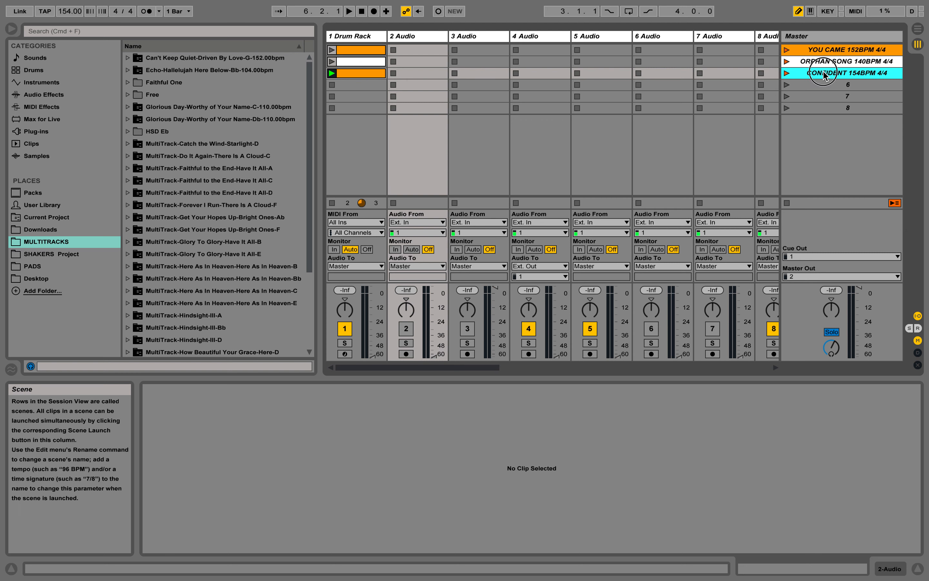
double_click(825, 73)
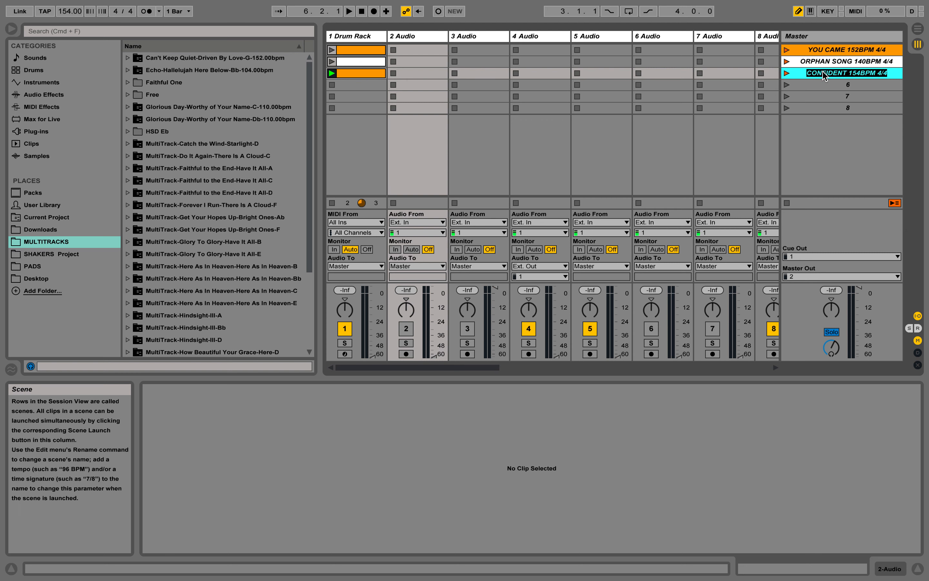
type("ANOTHER IN T")
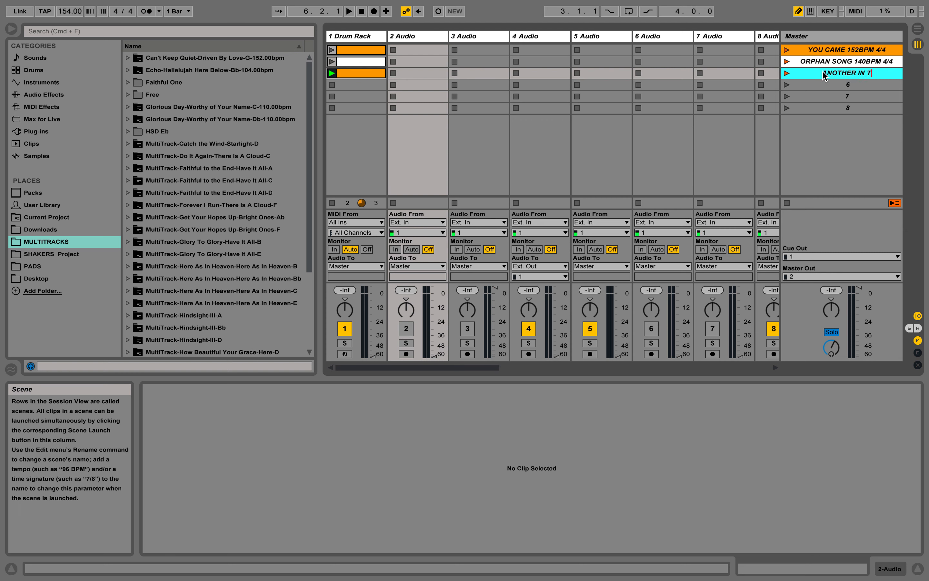
type("HE FIRE 134BPM 4/4")
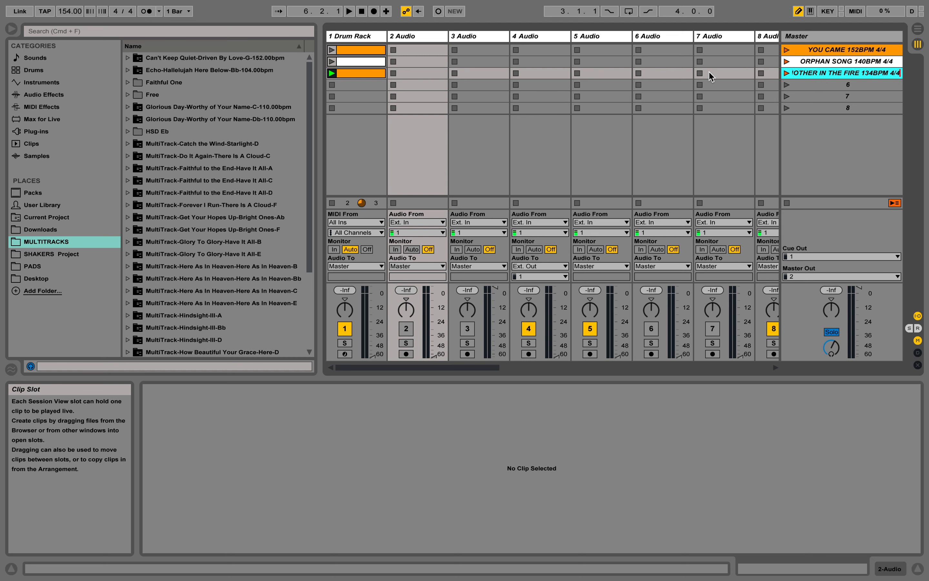
left_click(806, 84)
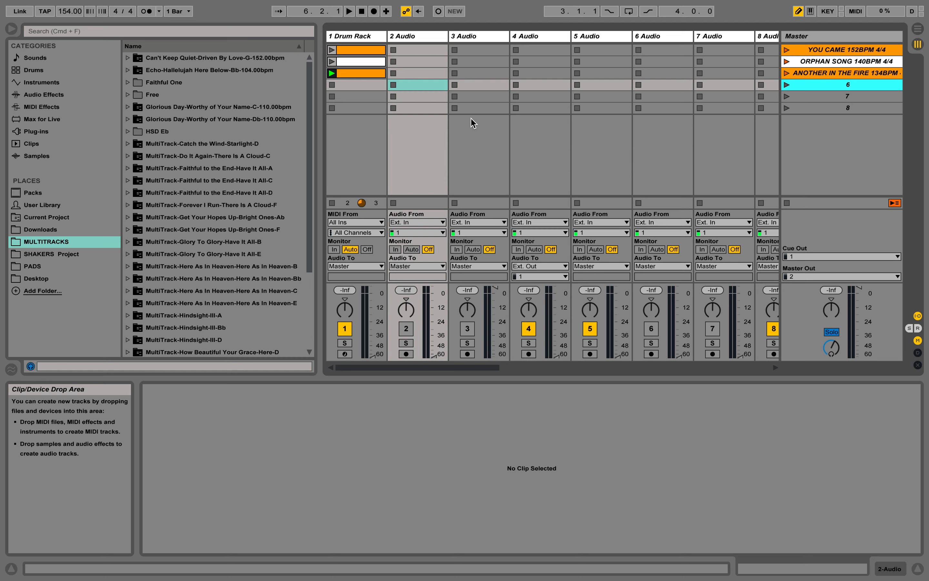
Step: Load the Worship Tools pads A, D# and F from the PADS folder into the first three clip slots of the 2 Audio track
left_click(32, 269)
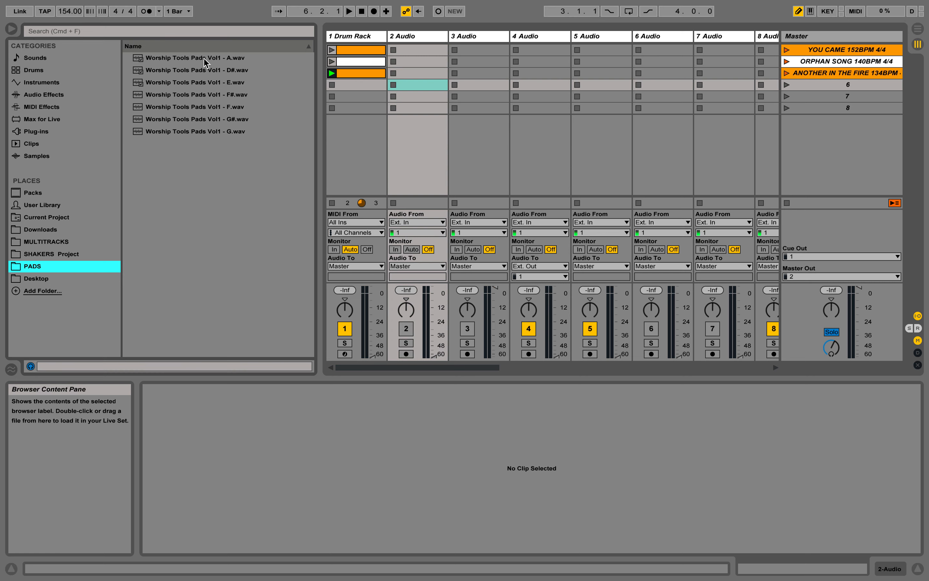
left_click_drag(204, 60, 417, 51)
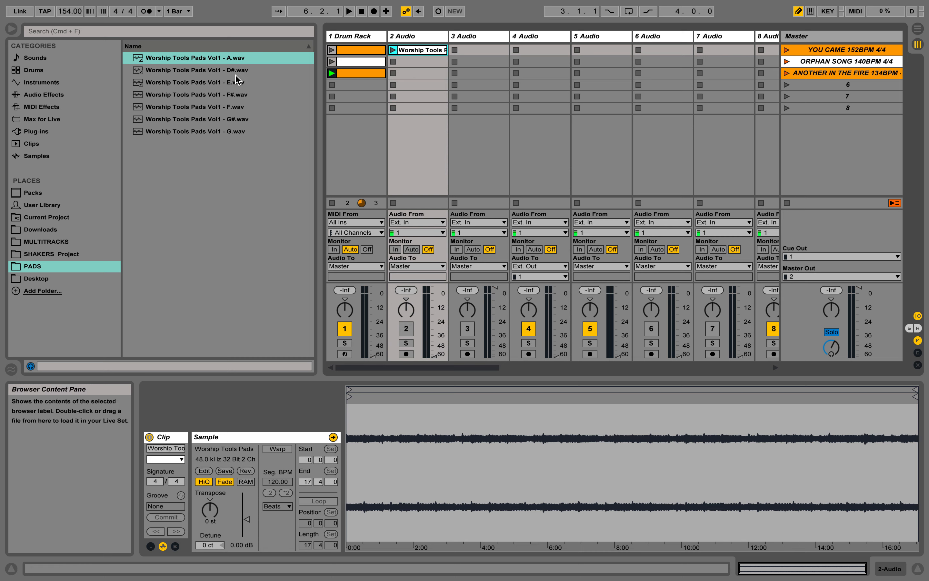
left_click_drag(223, 74, 417, 65)
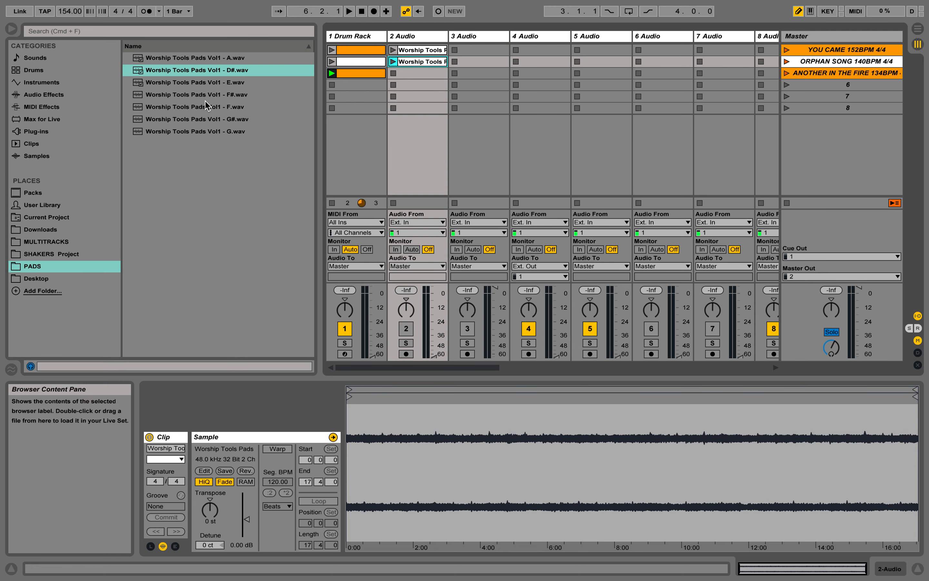
left_click(205, 109)
left_click_drag(192, 111, 424, 75)
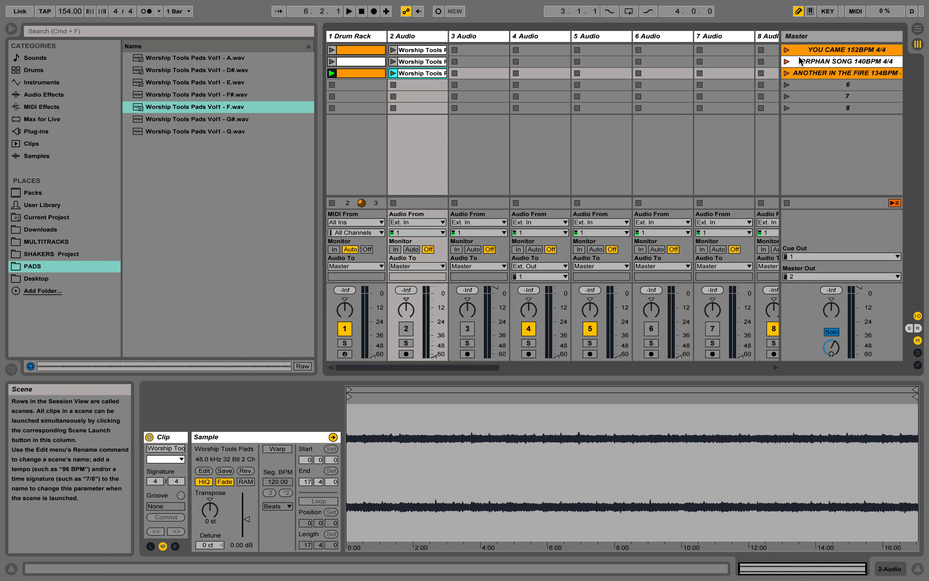
Step: Launch the YOU CAME scene with the metronome turned on and raise the system volume
key("1")
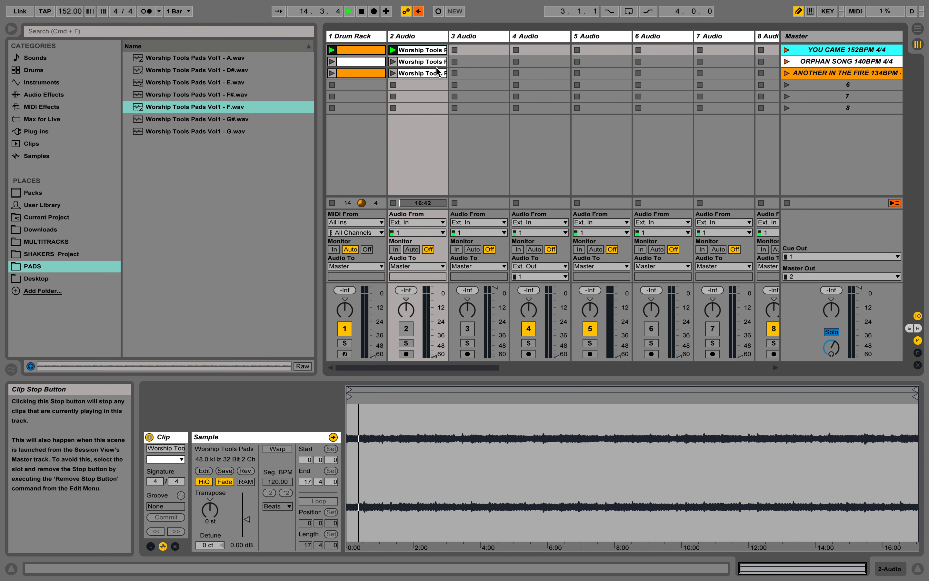
left_click(147, 11)
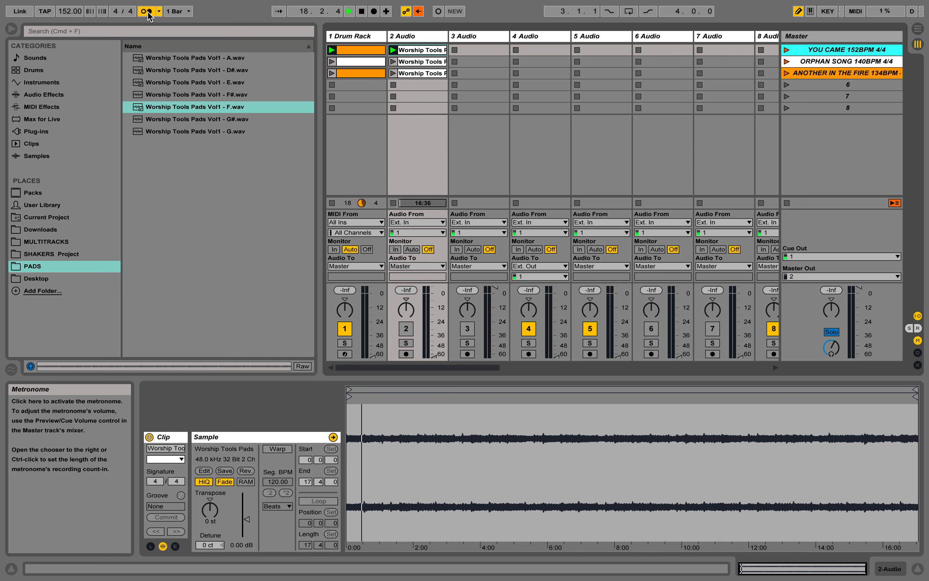
key("XF86AudioRaiseVolume")
key("XF86AudioRaiseVolume")
key("XF86AudioRaiseVolume")
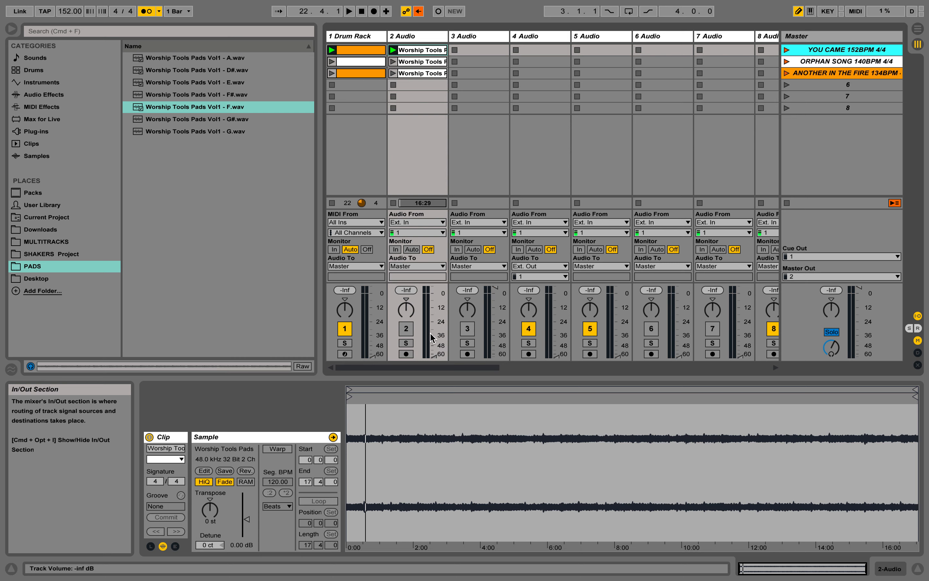
Step: Raise the 2 Audio track's volume to about -1.6 dB and activate the track while replaying the YOU CAME scene
left_click(424, 347)
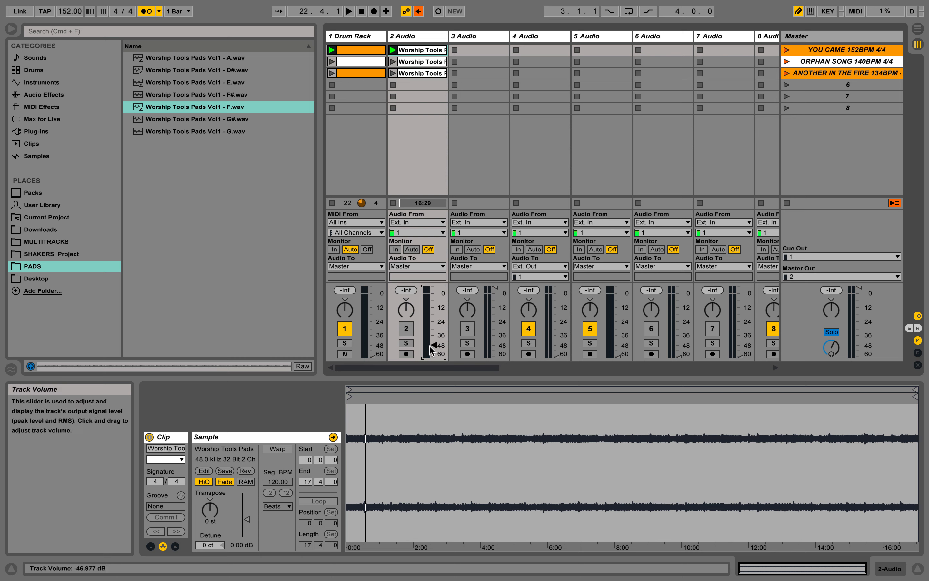
left_click_drag(427, 354, 427, 296)
left_click(786, 50)
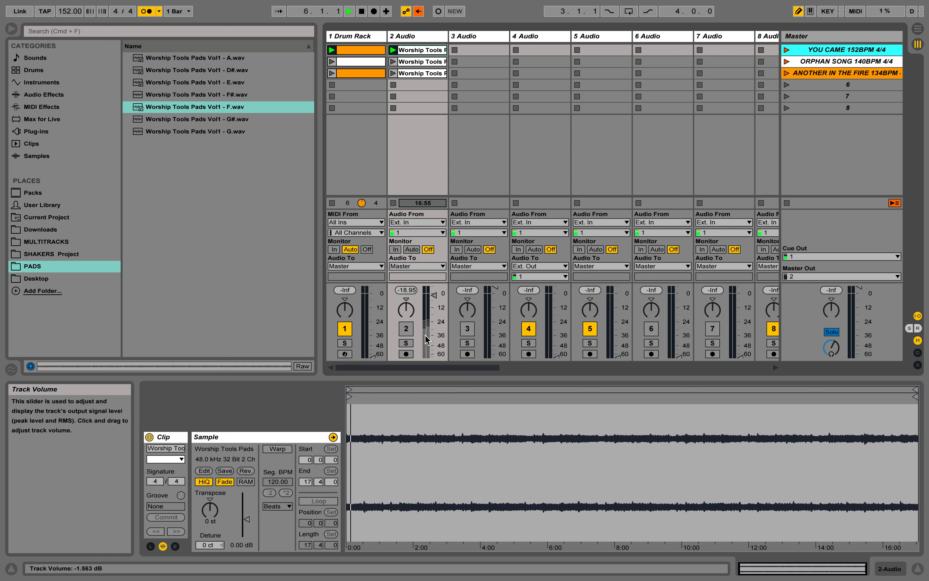
left_click(407, 329)
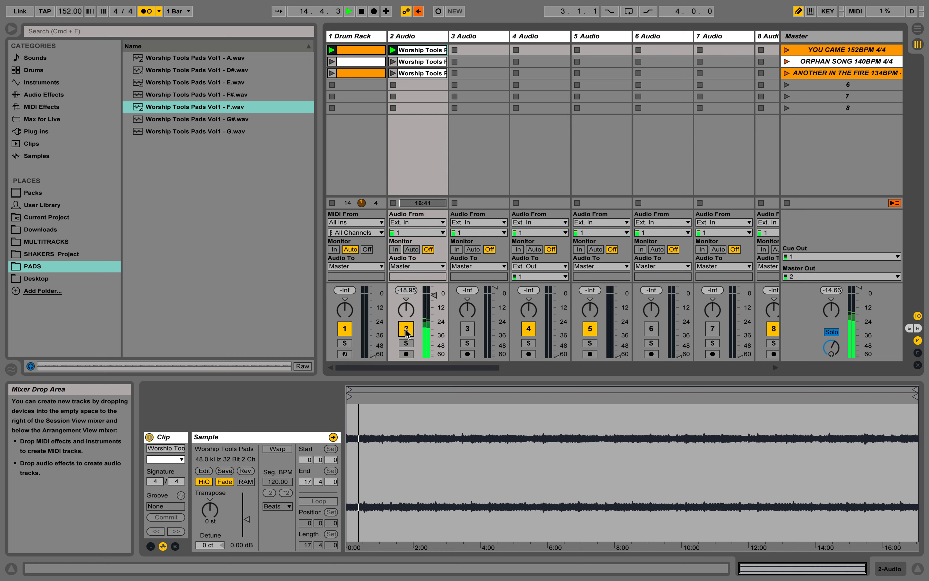
Step: Stop playback, relaunch the YOU CAME scene to hear its pad with the click, and stop it again
key("space")
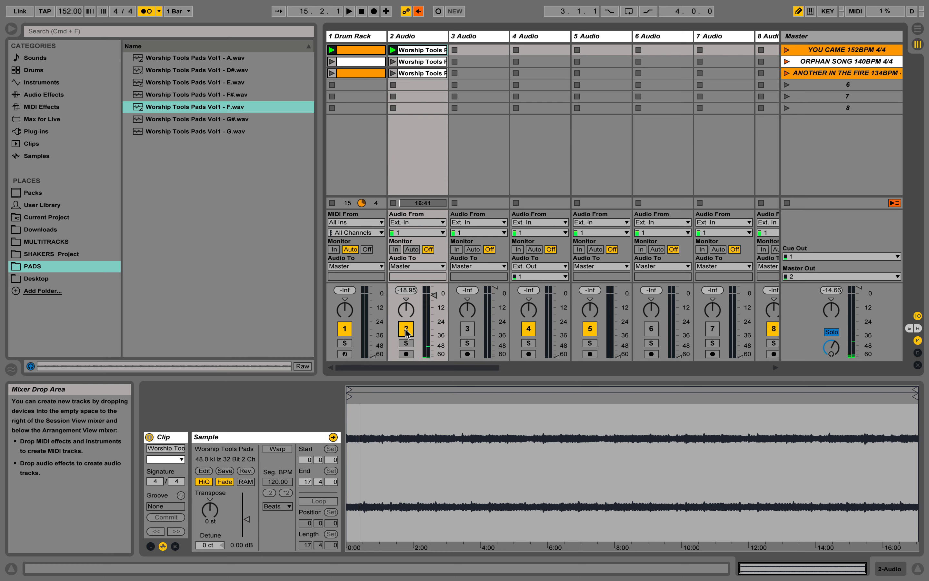
key("Return")
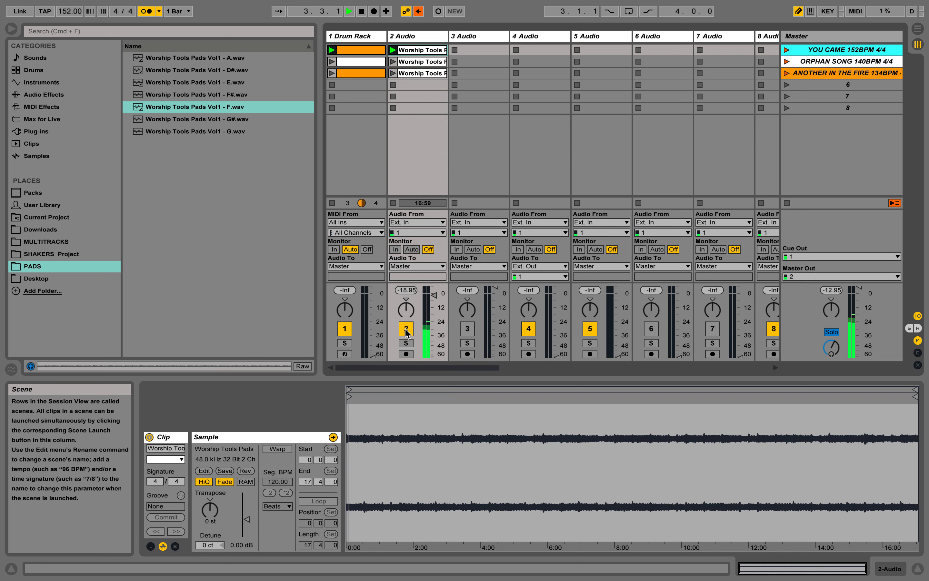
key("space")
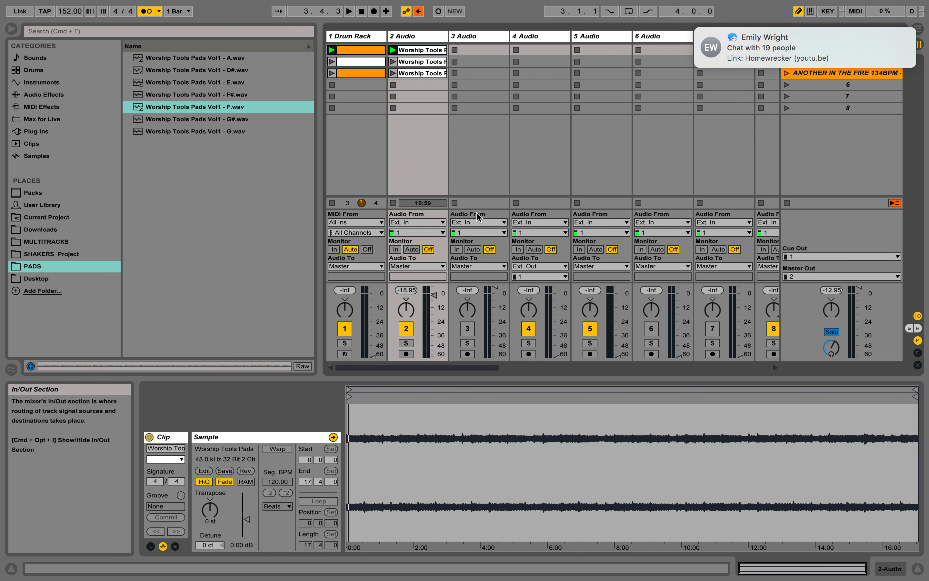
Step: Route the 2 Audio track's output to Ext. Out, channel 2
left_click(424, 268)
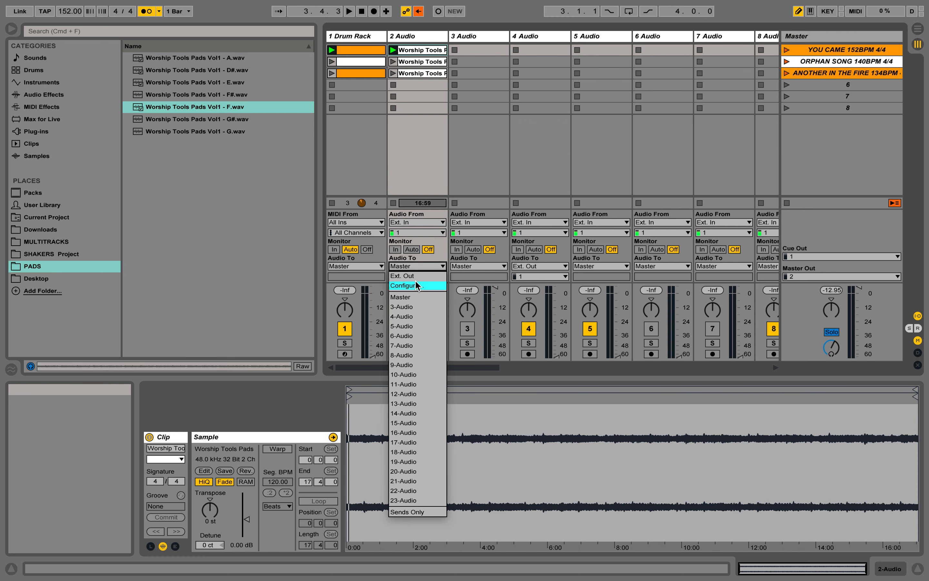
left_click(414, 275)
left_click(415, 277)
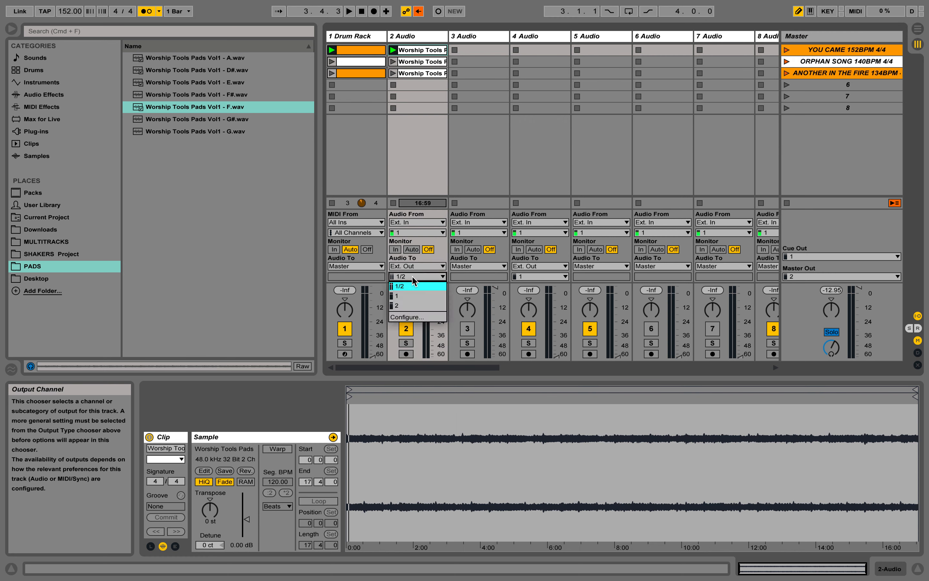
left_click(406, 307)
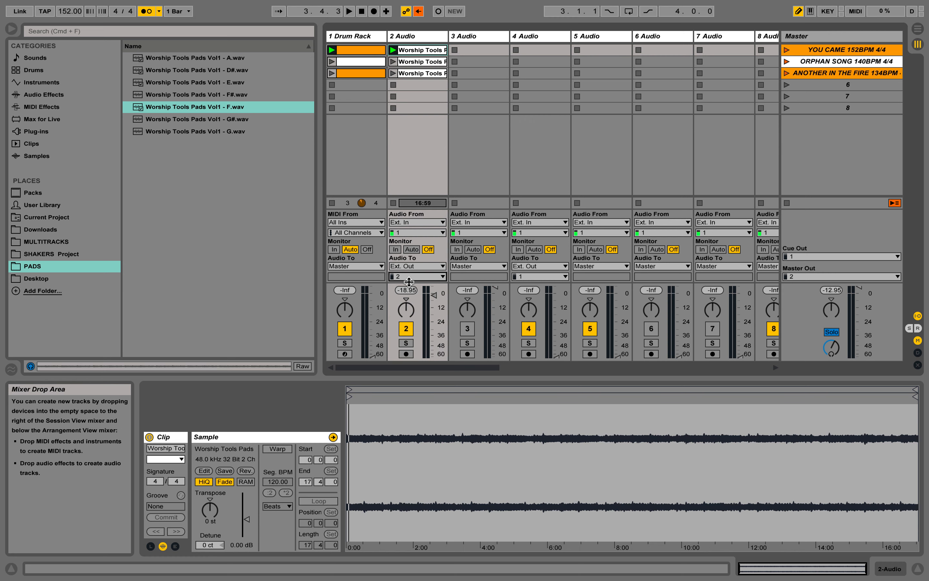
Step: Play the YOU CAME, ORPHAN SONG and ANOTHER IN THE FIRE scenes in turn to check their pads and tempos, and stop playback
key("space")
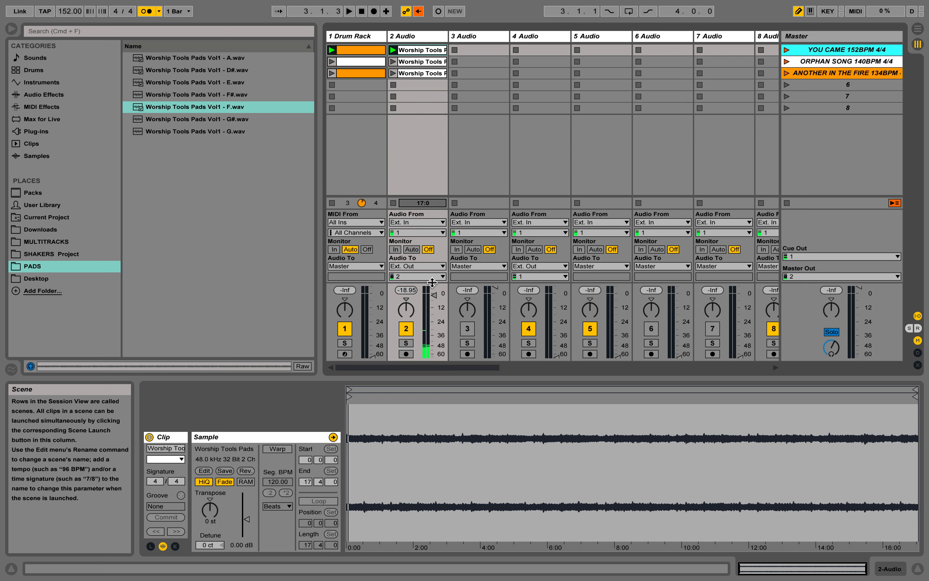
key("space")
key("Down")
key("Return")
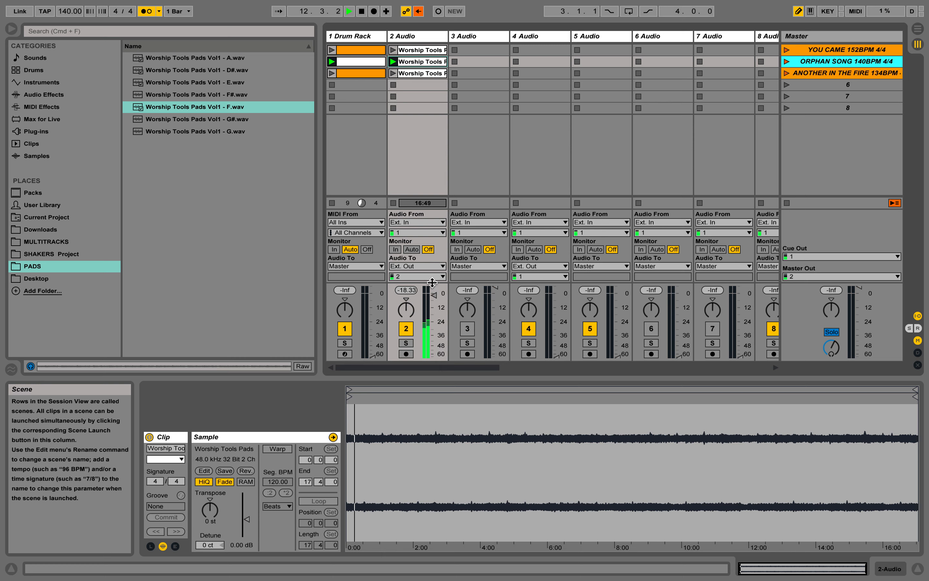
key("Down")
key("Return")
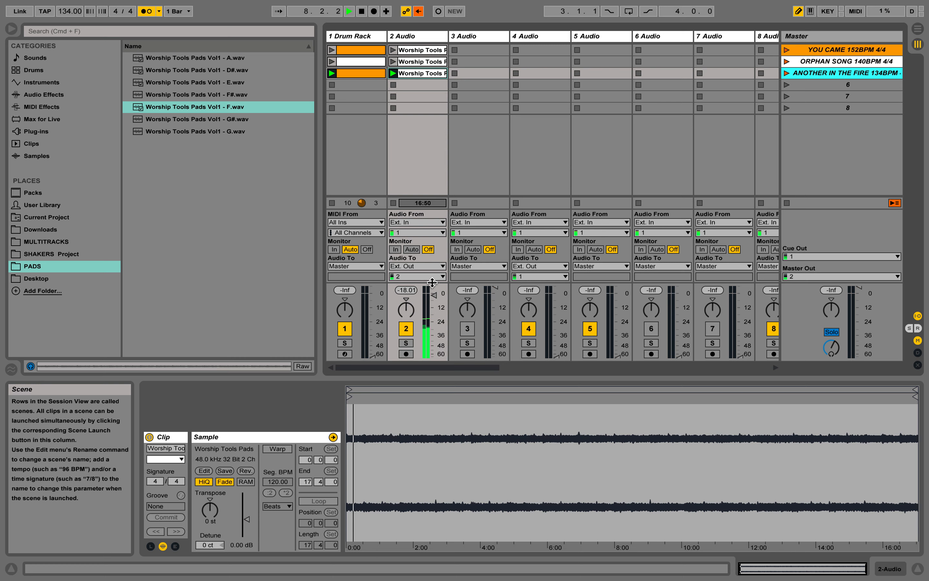
key("space")
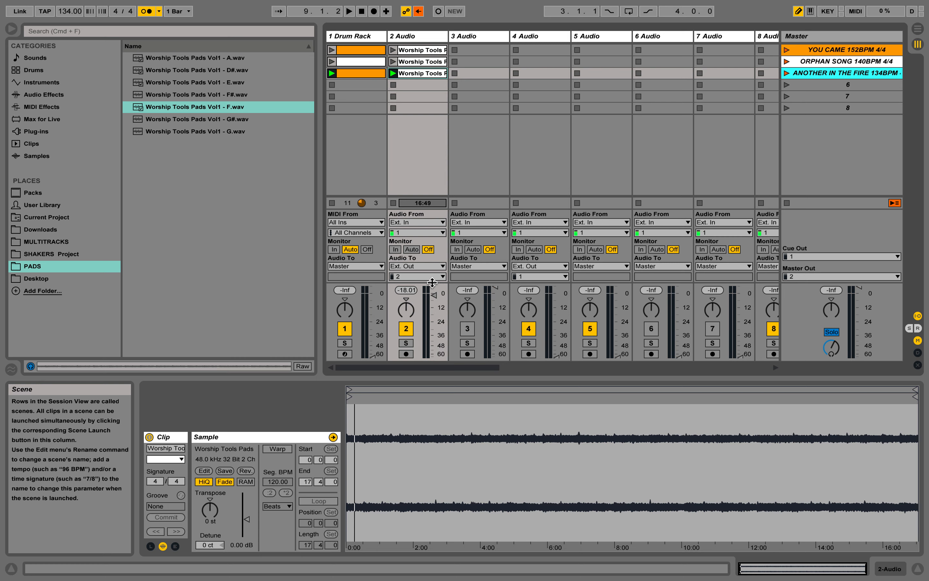
mouse_move(21, 8)
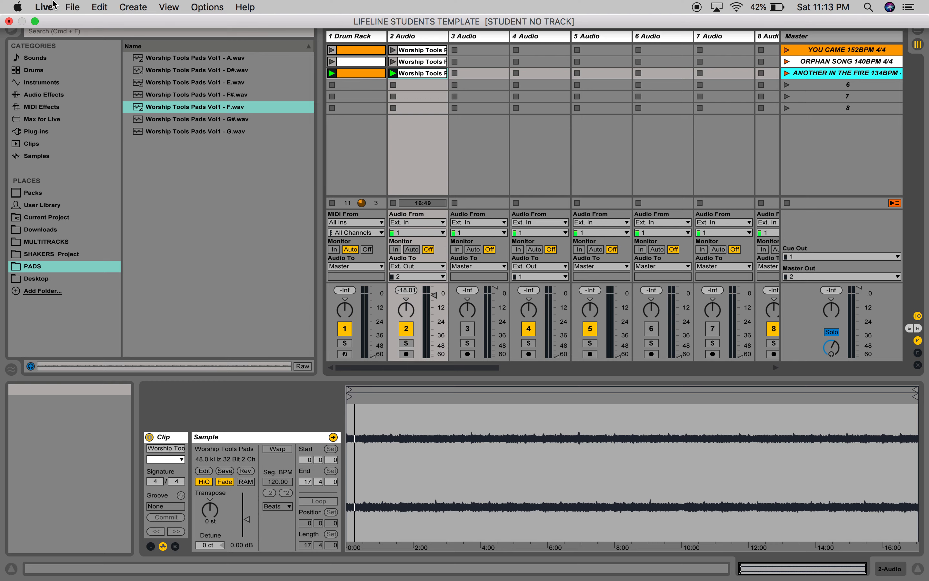
left_click(34, 21)
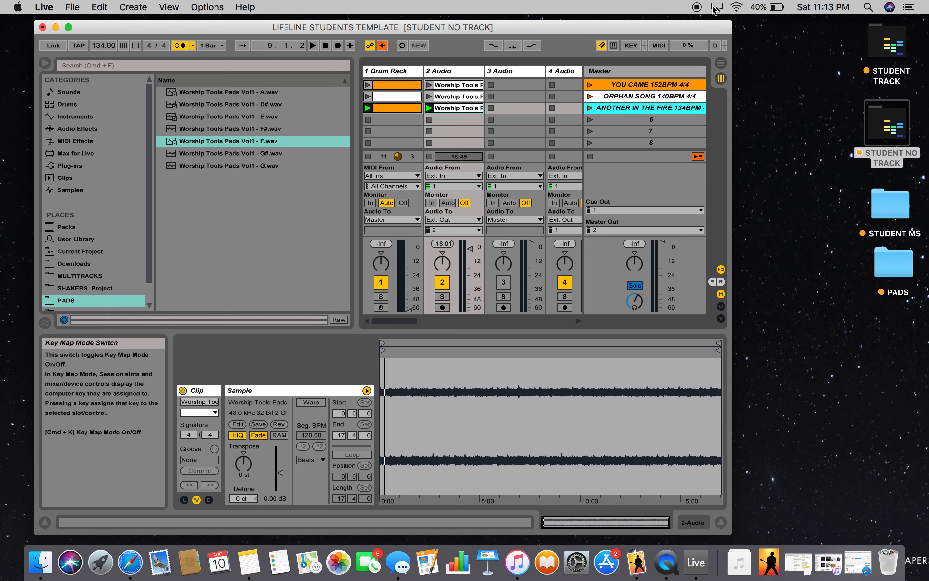
left_click(68, 28)
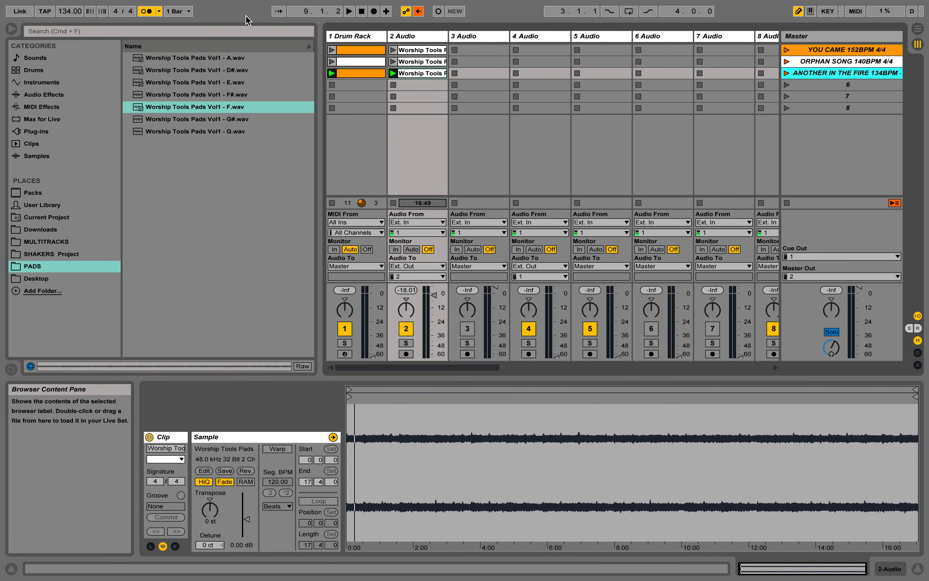
Step: Play the YOU CAME scene with the metronome off, switch the metronome back on and stop playback
left_click(149, 15)
key("Up")
key("Up")
key("Return")
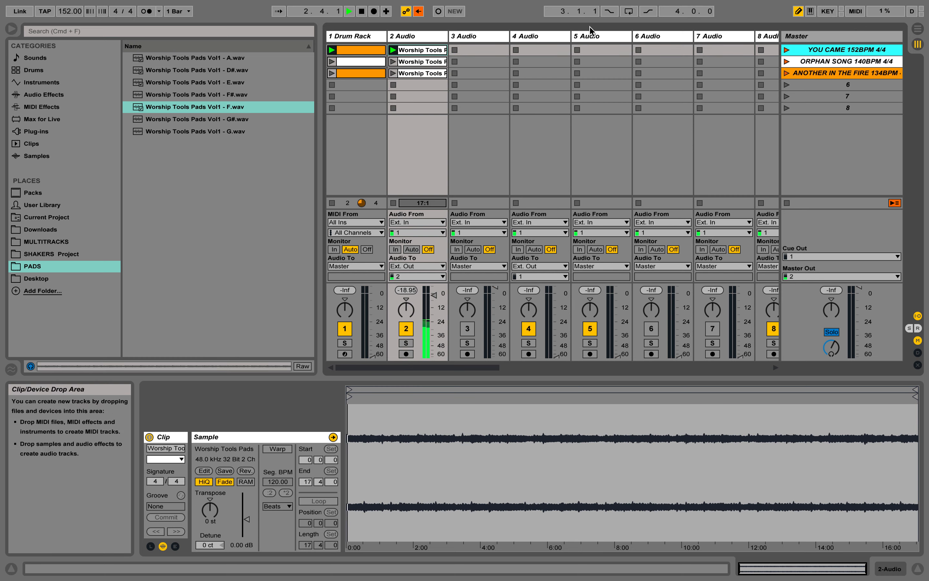
left_click(150, 12)
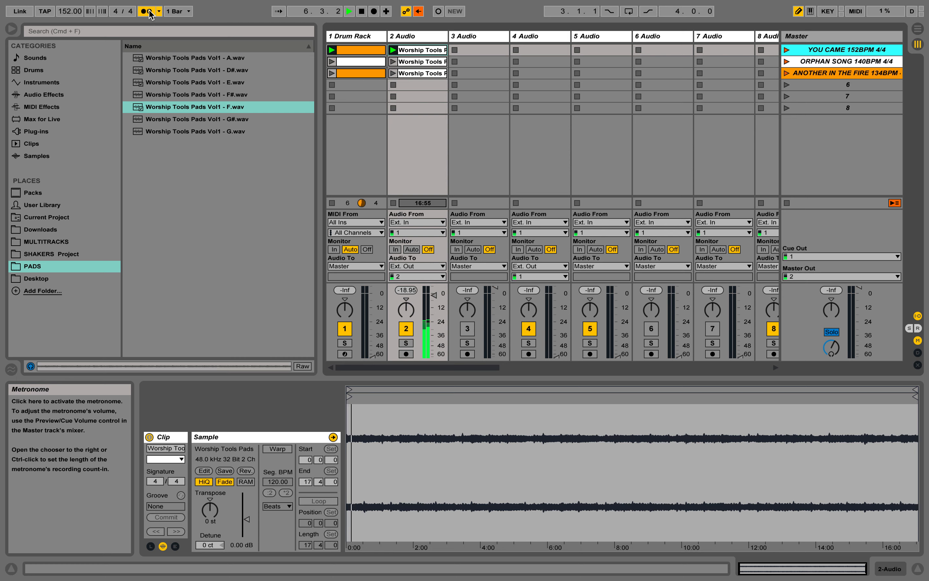
key("space")
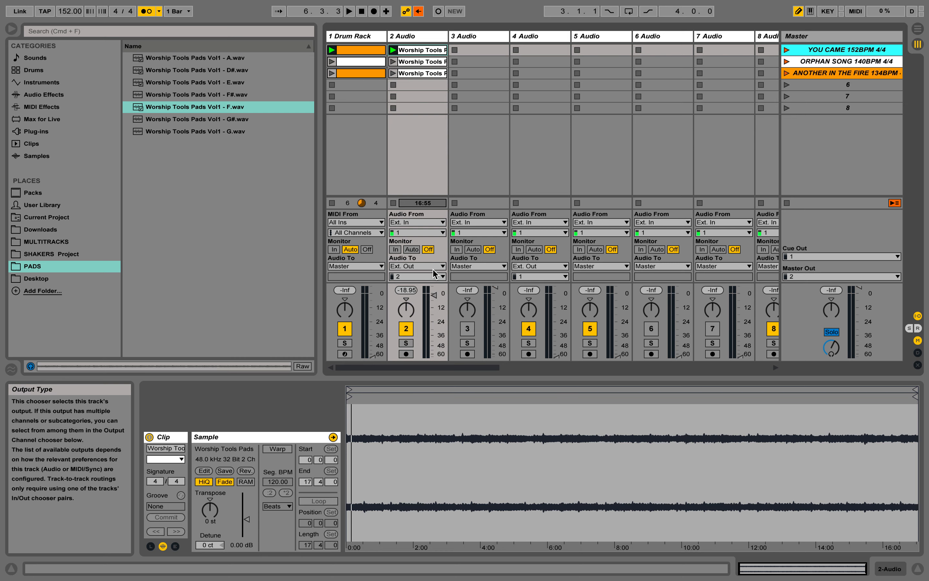
Step: Check the output channel choices of the 2 Audio track and take the Live window out of full screen
left_click(408, 280)
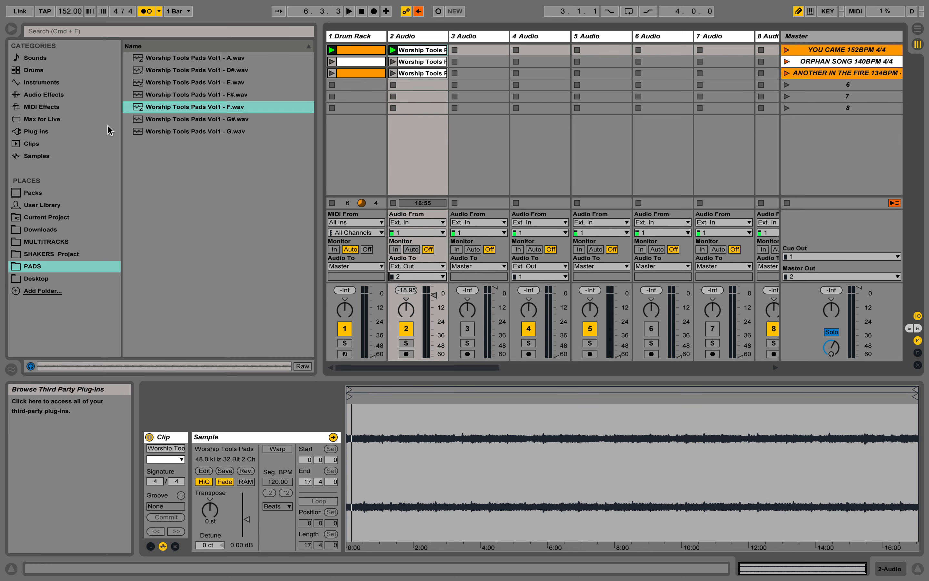
mouse_move(8, 3)
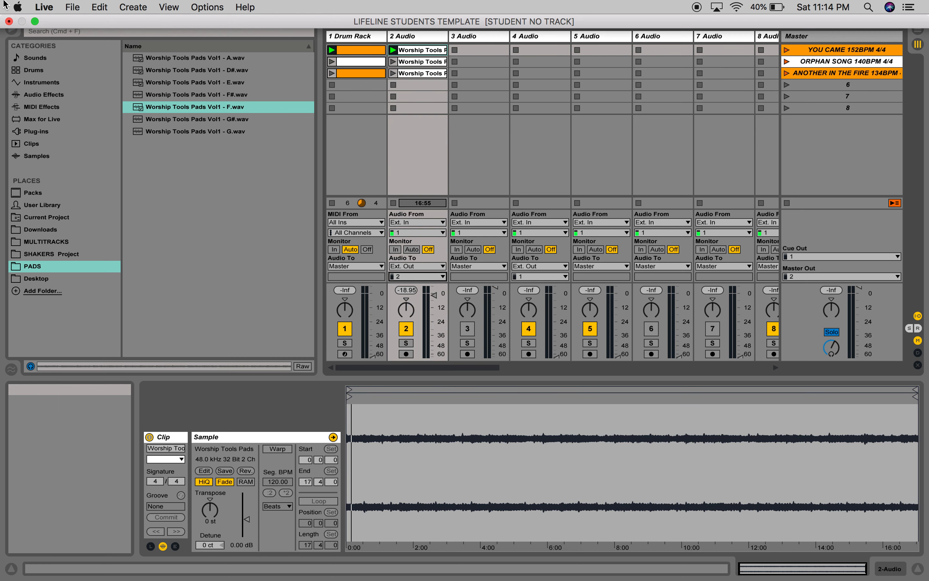
left_click(35, 20)
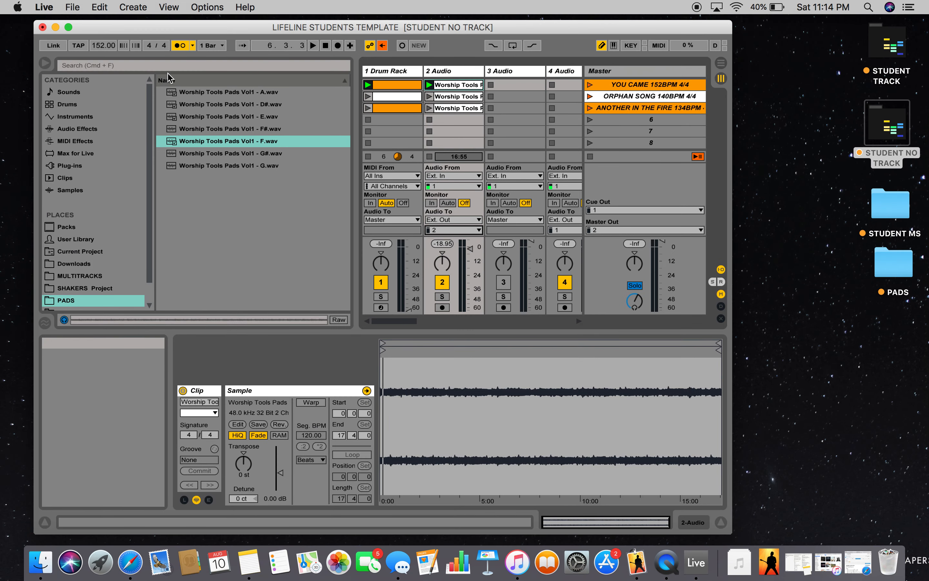